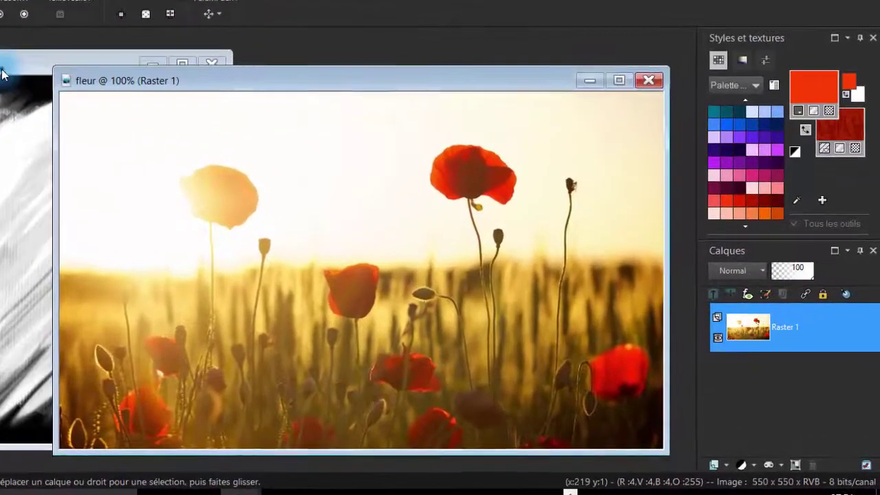
Bring the poppy photo to the front and add an empty raster layer, Raster 2, with default settings.
click(2, 73)
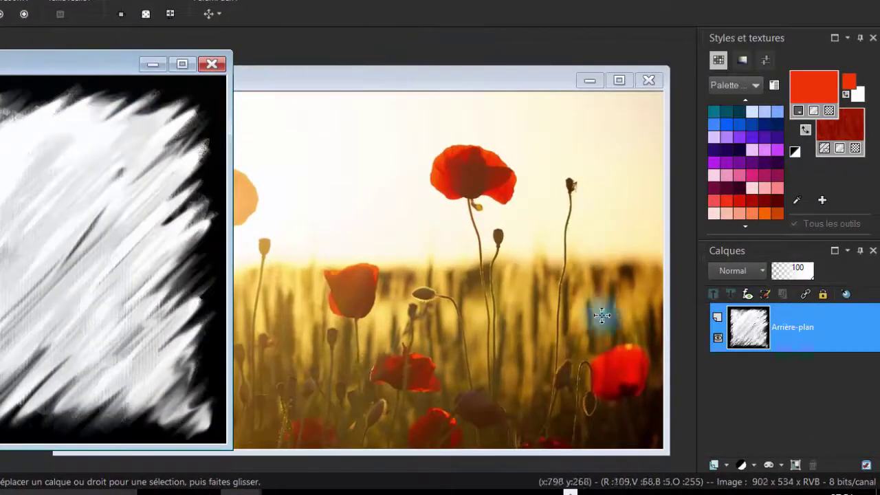
click(465, 82)
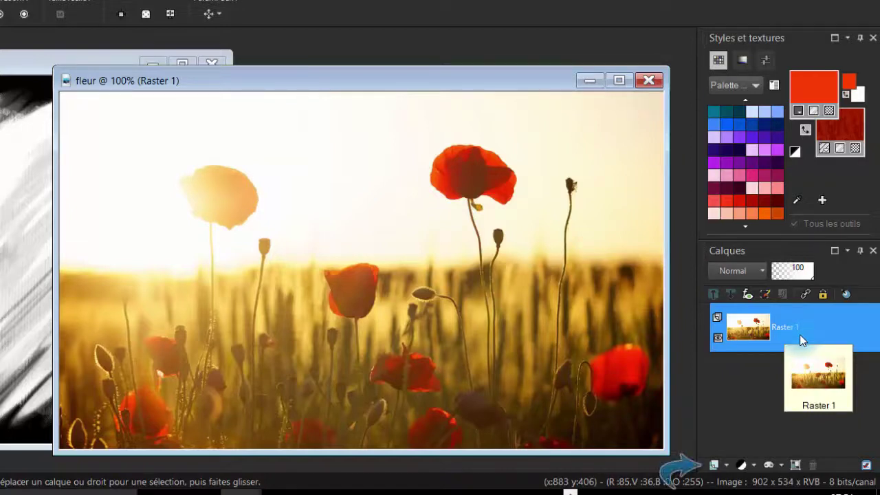
click(715, 465)
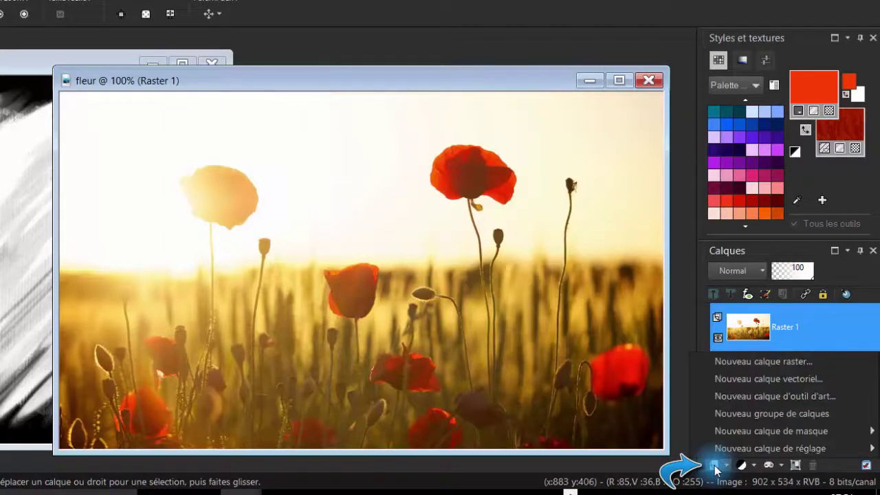
click(791, 362)
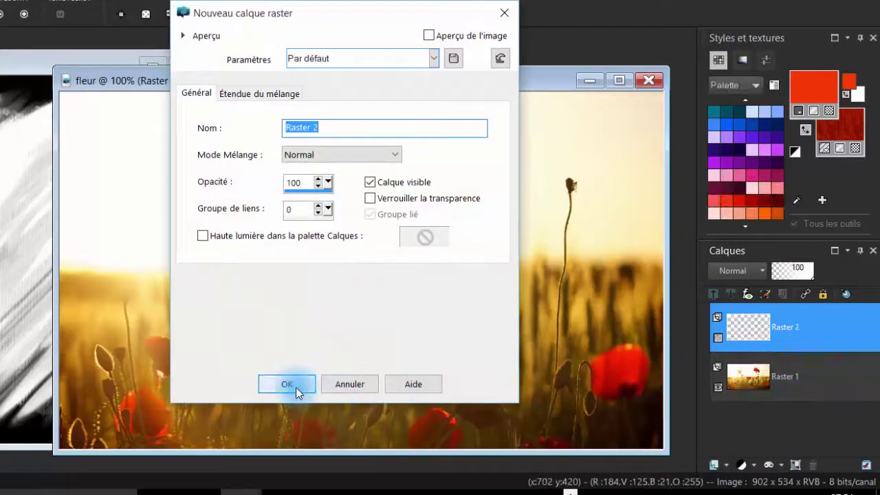
click(296, 387)
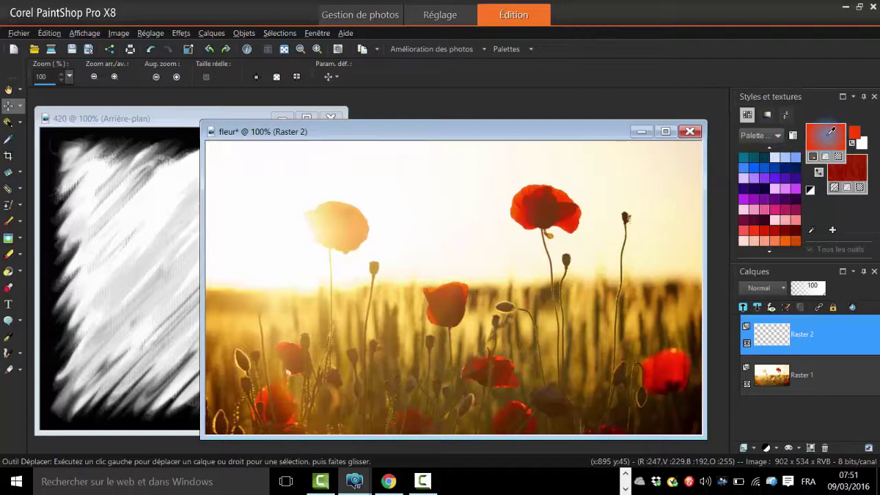
Set the foreground paint to the solid poppy-red colour #fd3e00.
drag(828, 136, 639, 154)
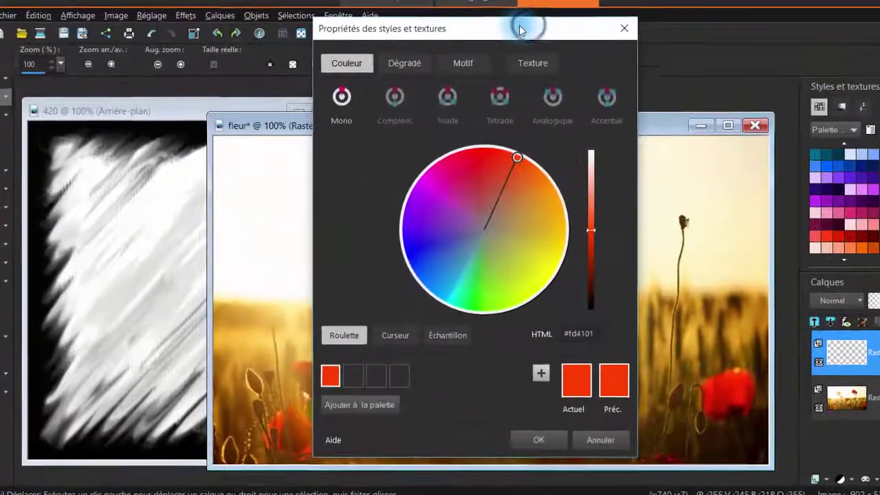
drag(520, 32, 415, 27)
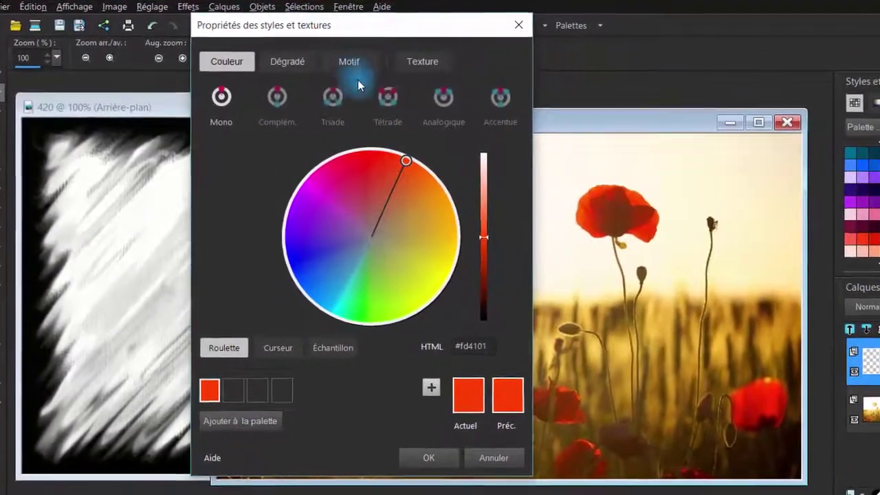
click(358, 61)
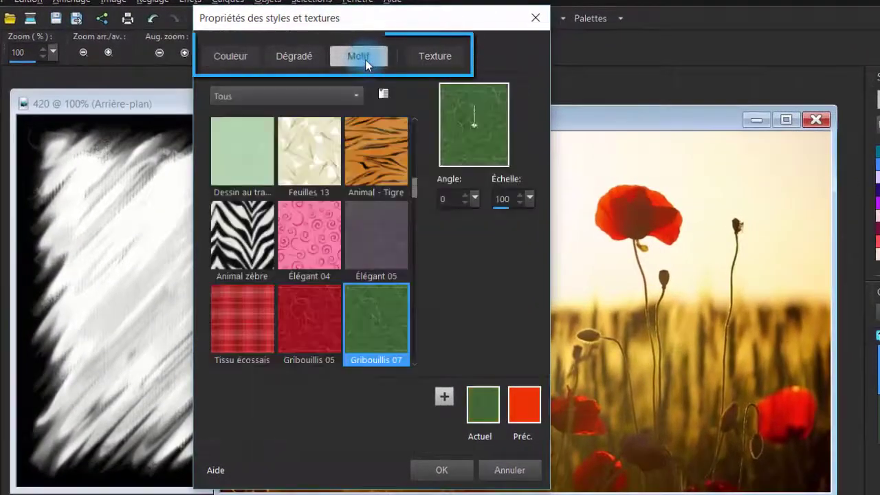
click(294, 55)
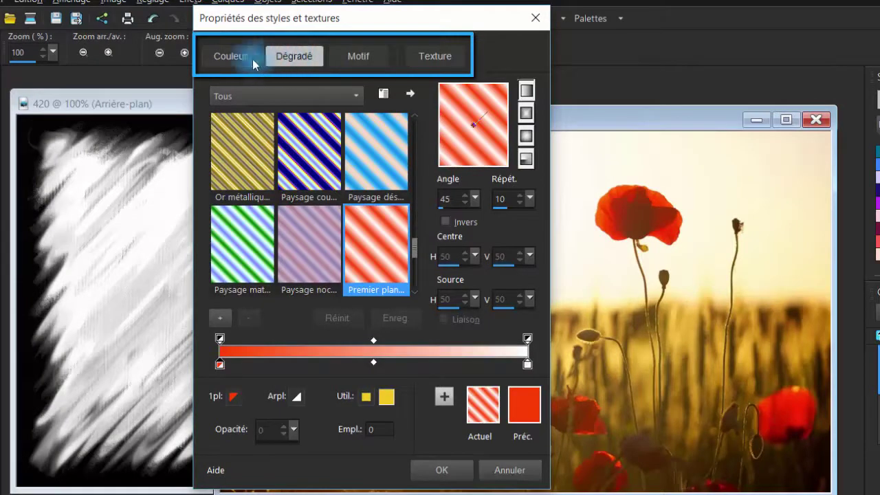
click(236, 63)
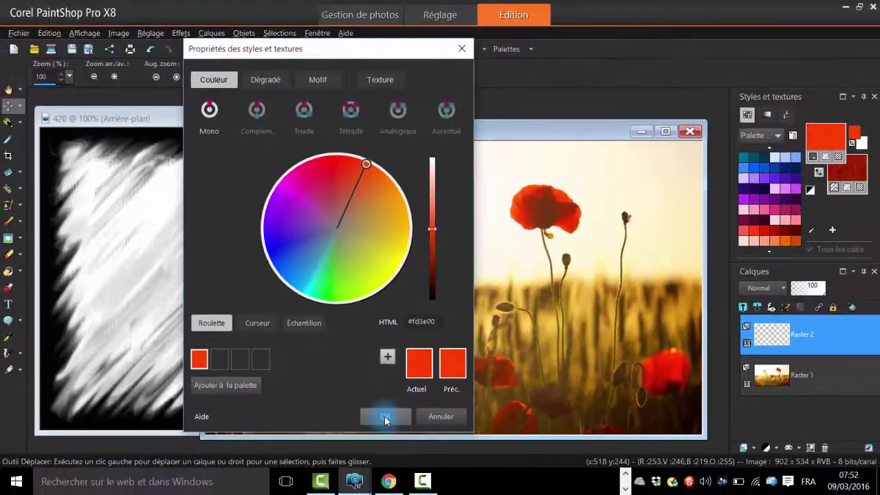
click(384, 415)
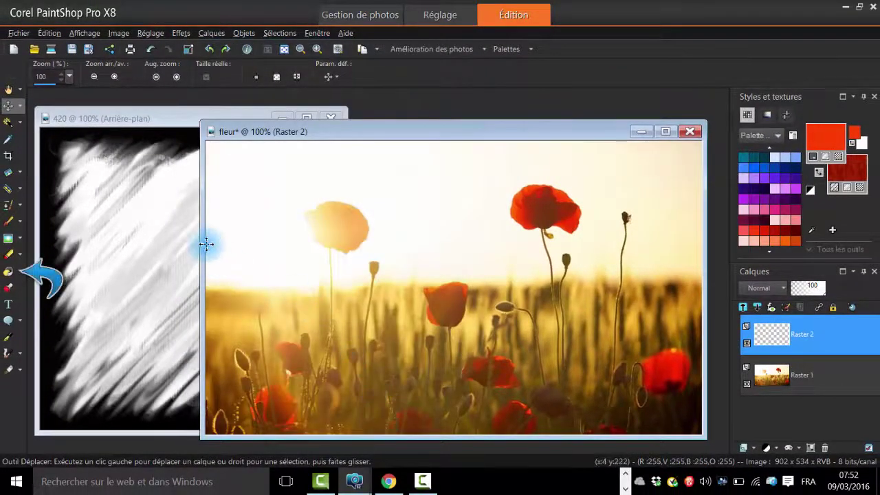
Flood-fill the empty Raster 2 layer with the red foreground using the Paint Bucket.
click(9, 273)
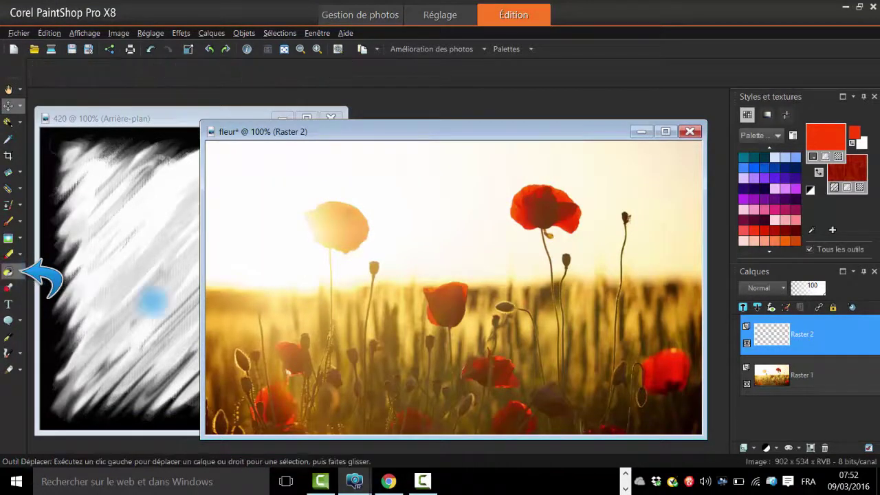
click(473, 257)
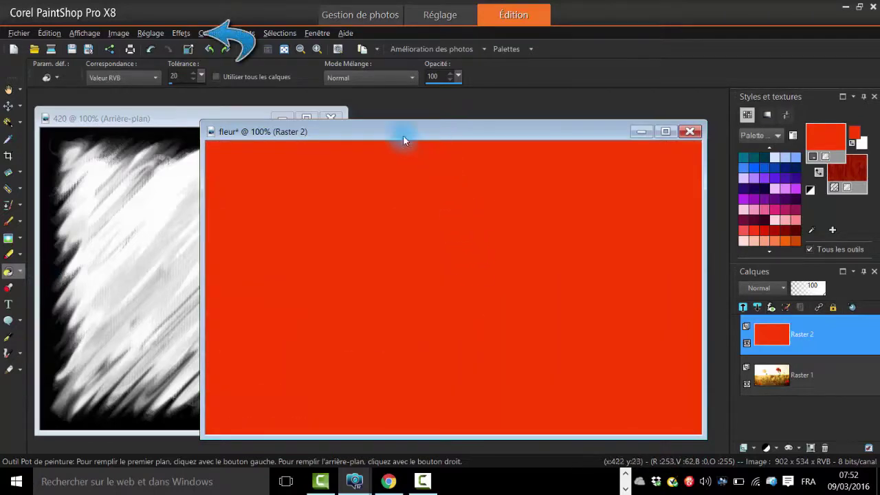
click(189, 35)
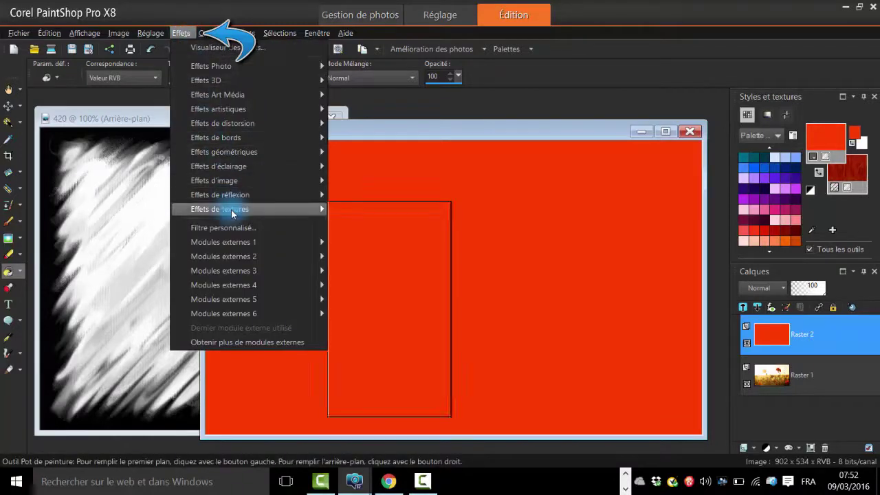
mouse_move(220, 209)
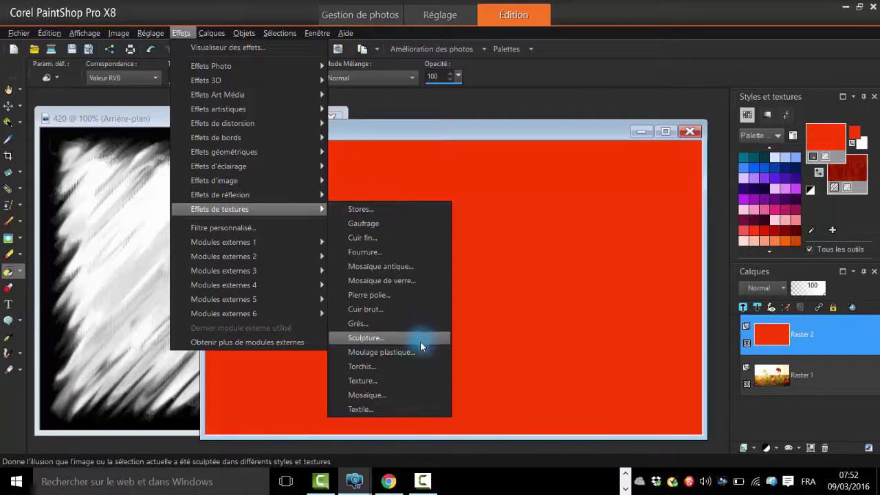
Apply a canvas Texture effect to the red layer, keeping Angle 315, Intensité 50, Hauteur 30.
click(421, 380)
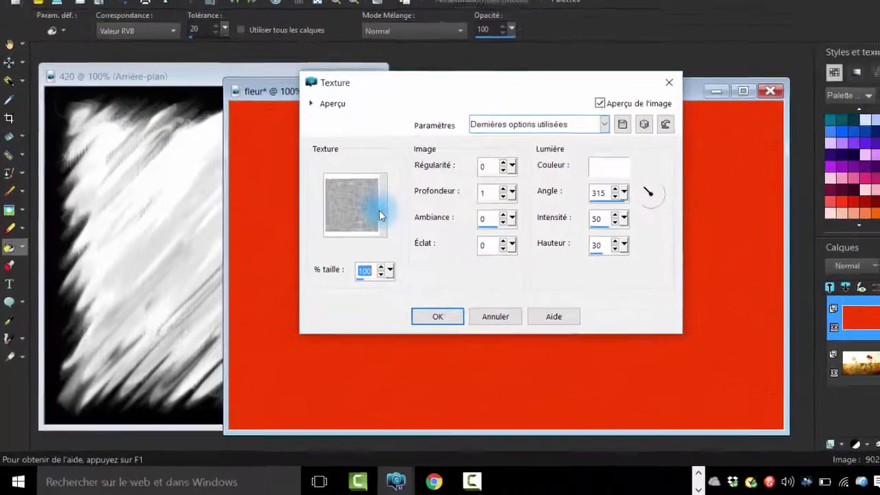
click(338, 237)
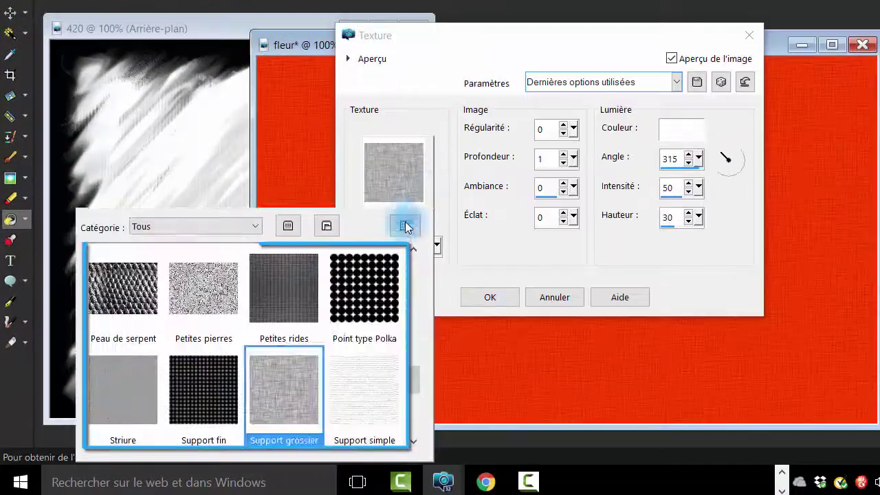
scroll(300, 378, down, 5)
click(374, 295)
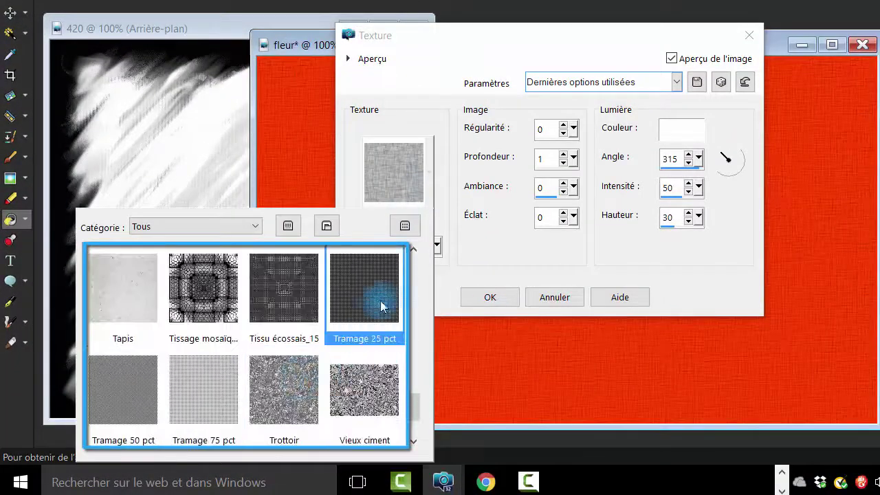
click(213, 285)
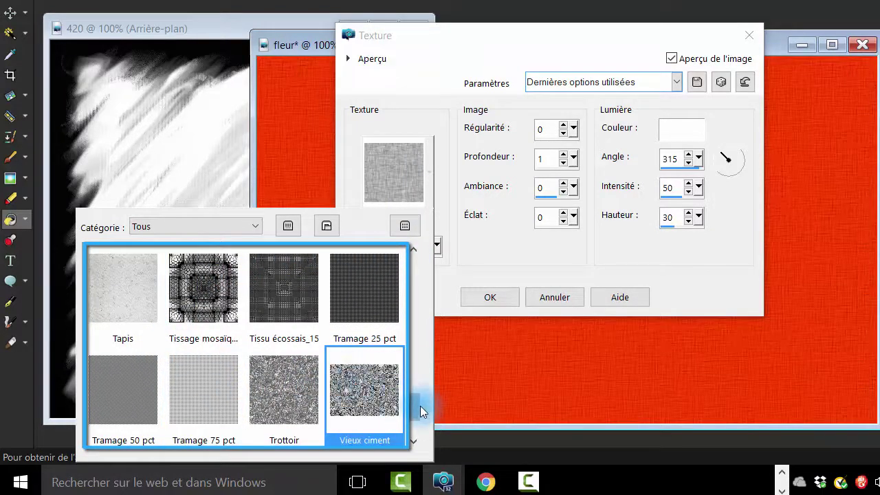
drag(417, 405, 417, 275)
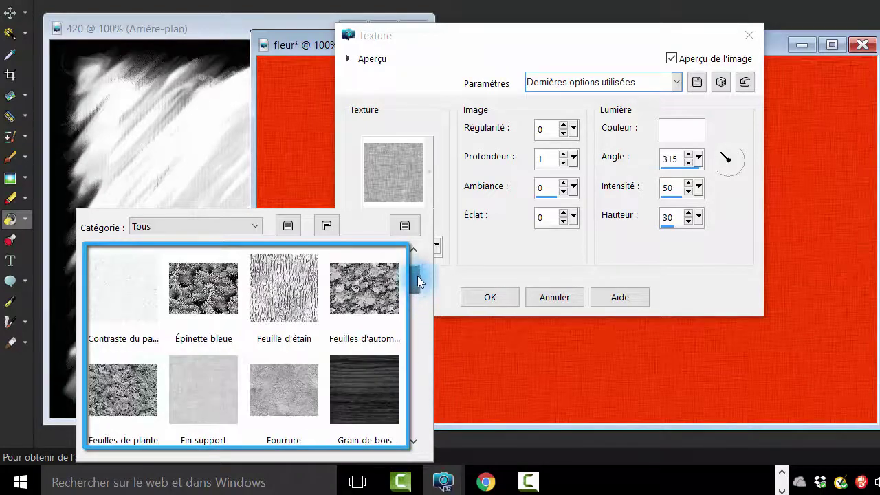
click(494, 296)
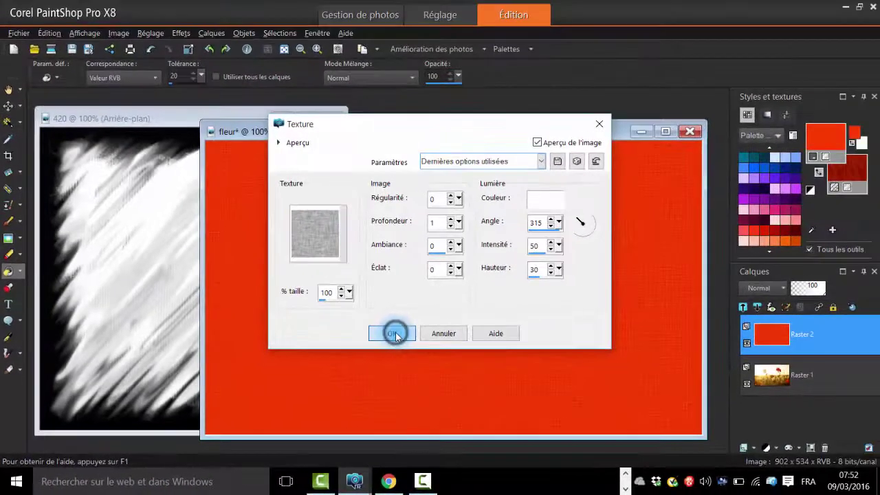
click(394, 334)
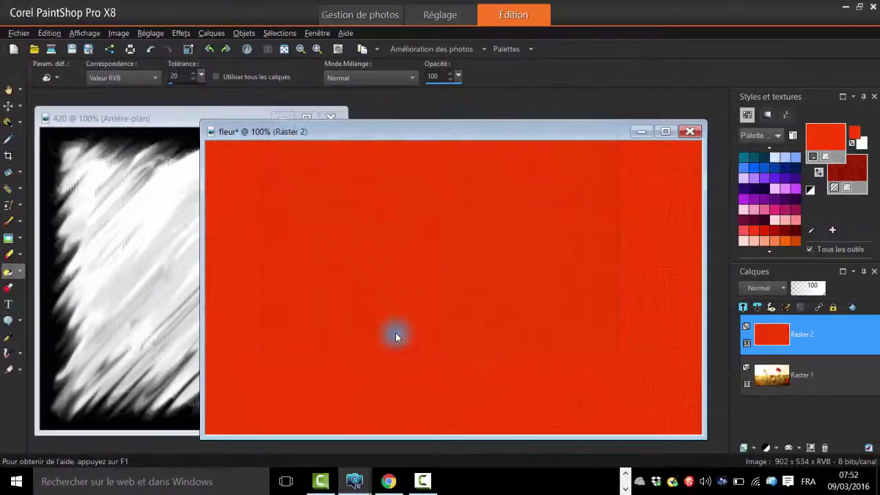
Reposition the red image window and return to the Move tool.
scroll(455, 288, up, 2)
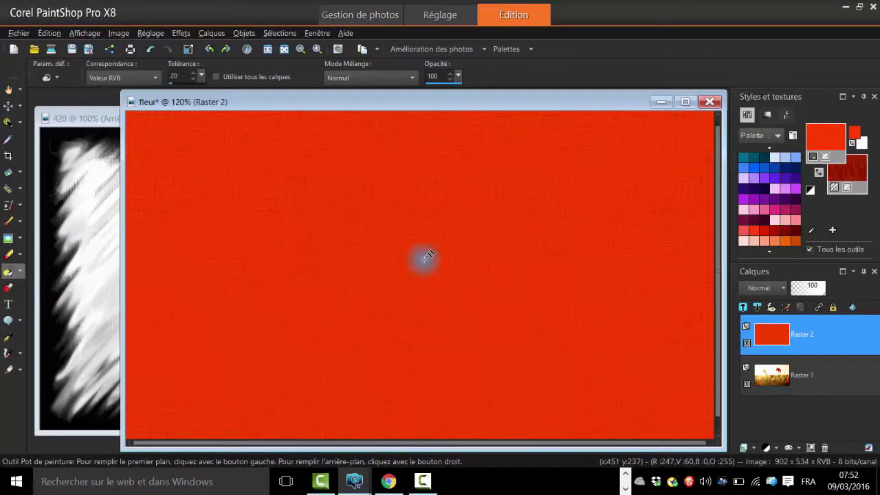
scroll(424, 258, down, 1)
scroll(424, 258, down, 1)
scroll(424, 258, down, 2)
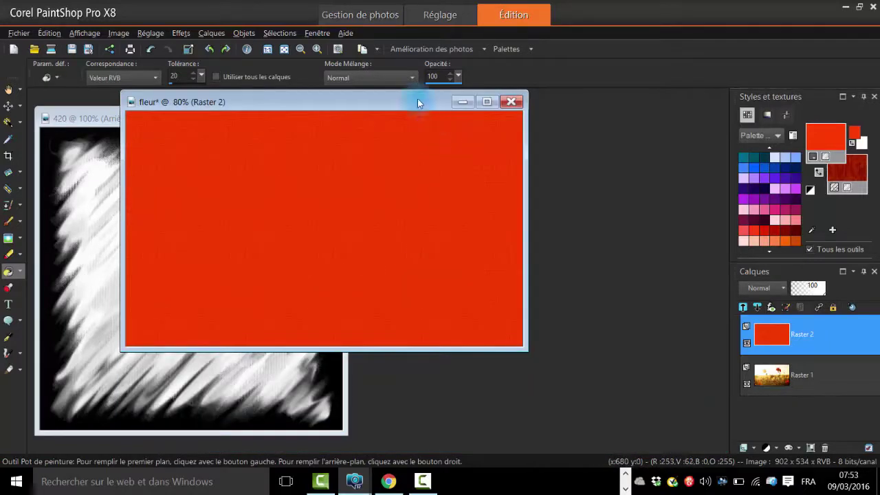
drag(417, 102, 539, 147)
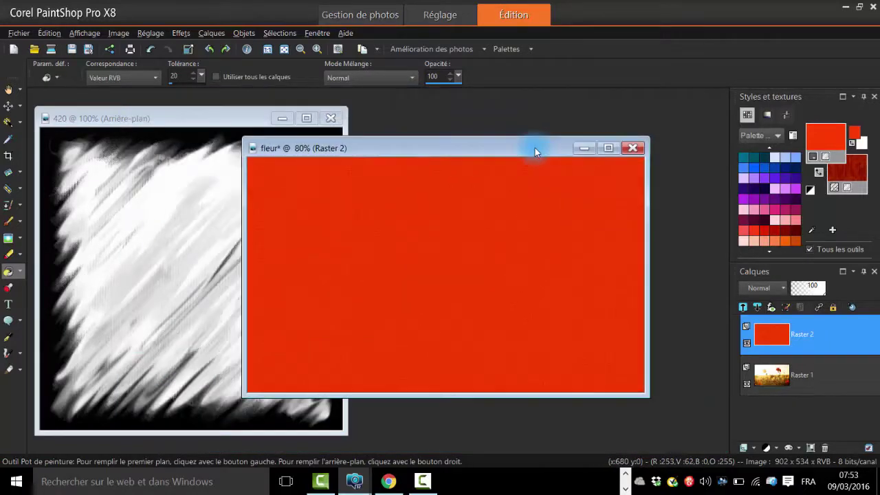
click(8, 105)
scroll(408, 244, up, 1)
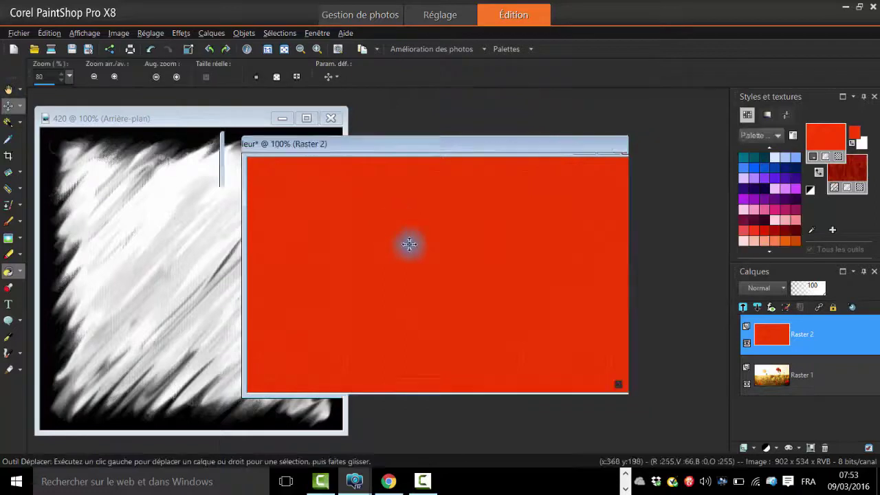
Mask the red layer with an inverted luminance mask from the 420 brush-stroke image.
drag(533, 144, 488, 126)
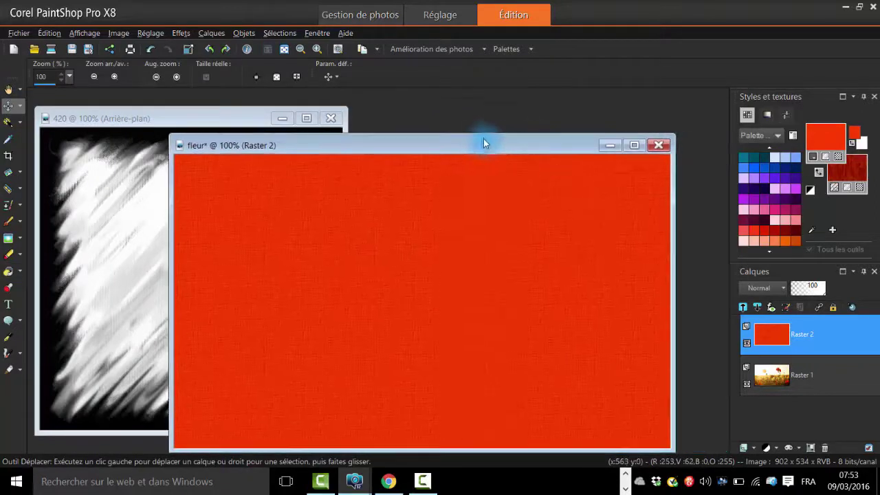
click(212, 34)
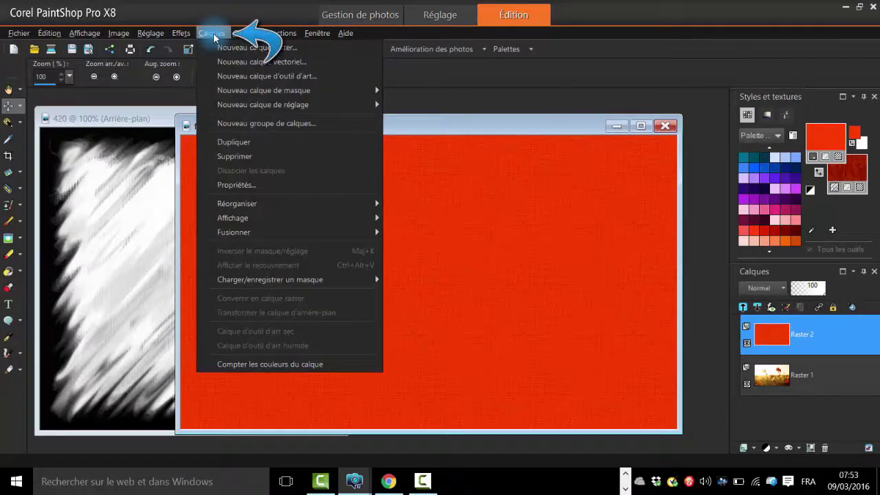
mouse_move(263, 90)
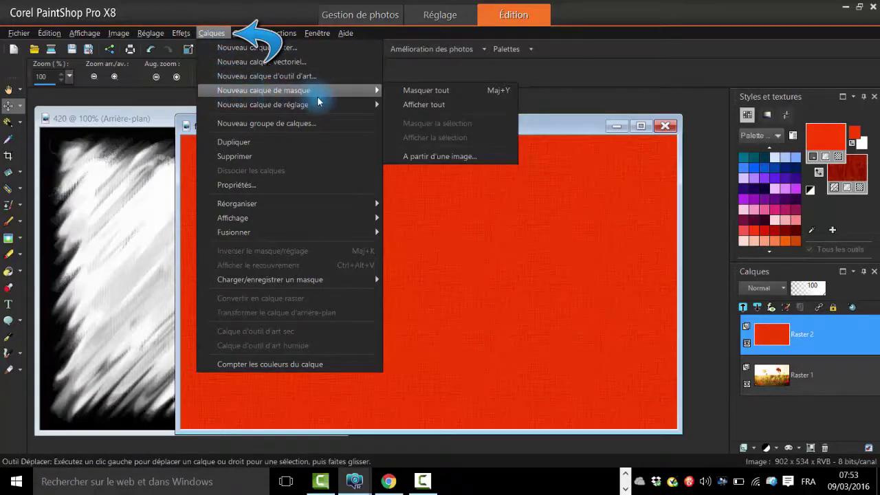
click(481, 162)
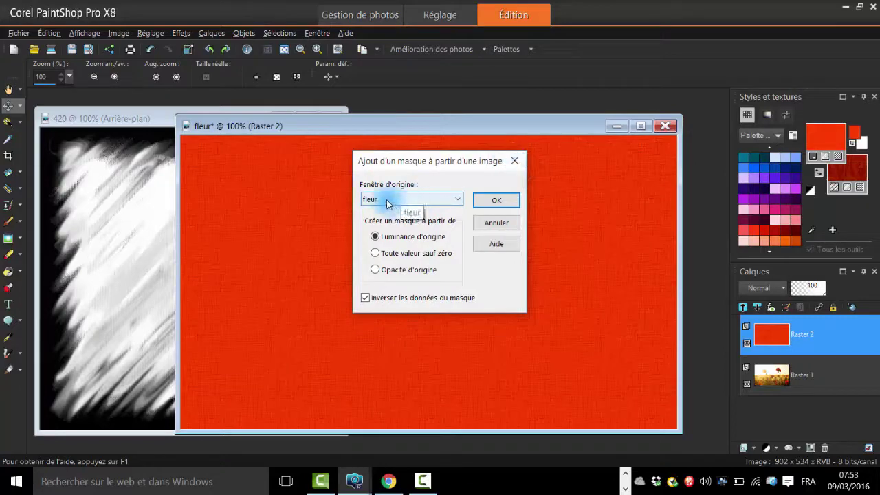
click(459, 200)
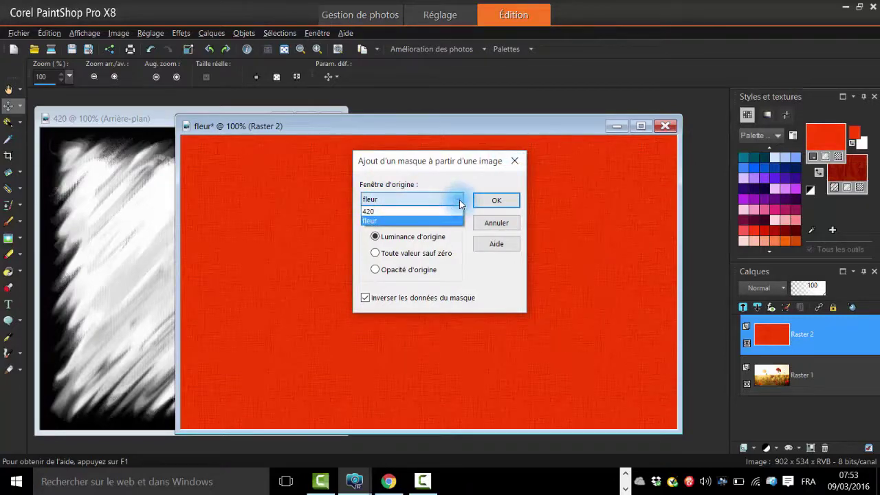
click(399, 211)
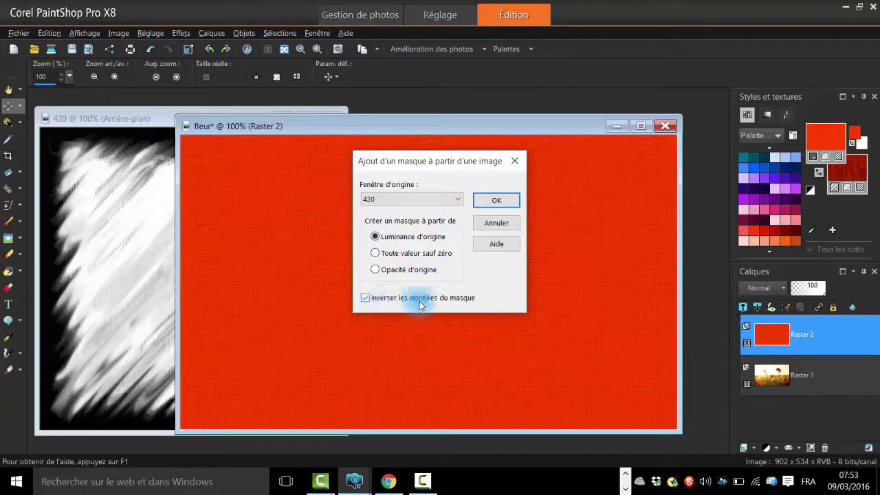
click(497, 199)
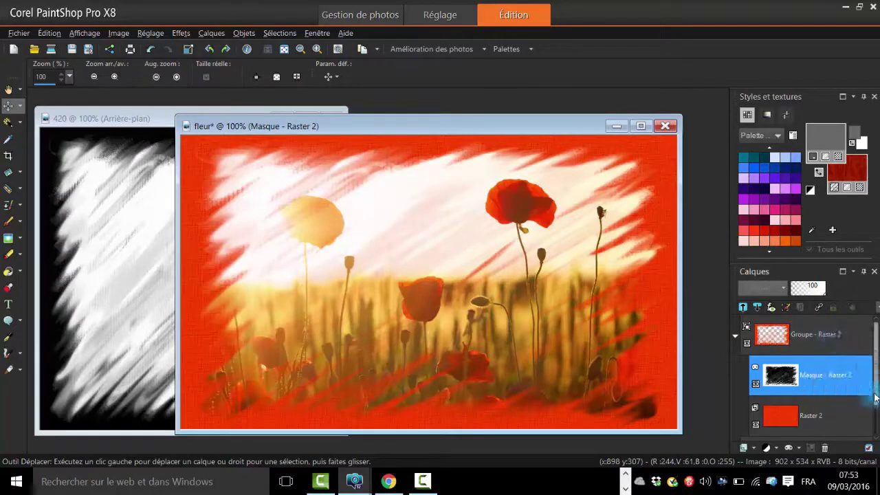
Merge the mask group into one red frame layer and keep that layer selected.
scroll(875, 397, down, 1)
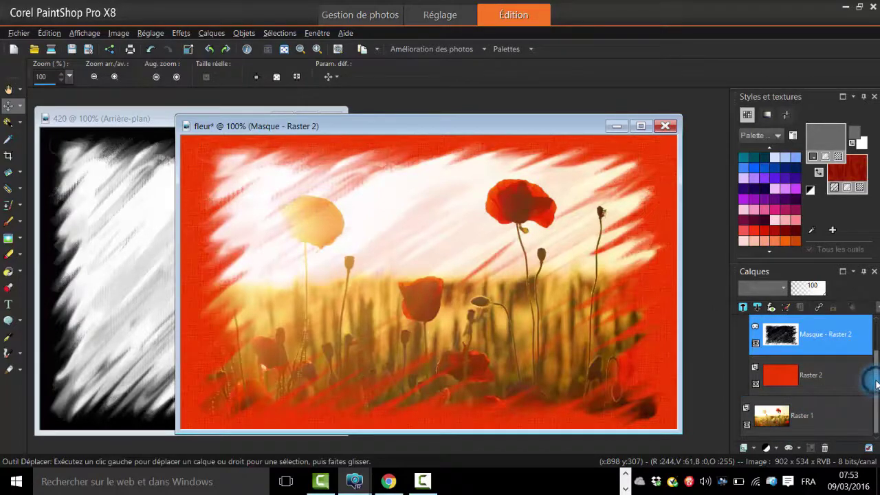
scroll(876, 385, up, 1)
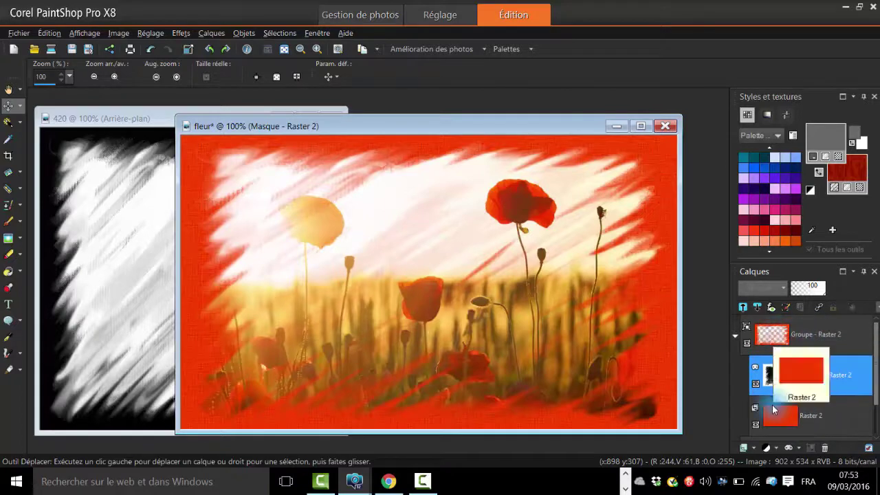
right_click(820, 373)
mouse_move(701, 348)
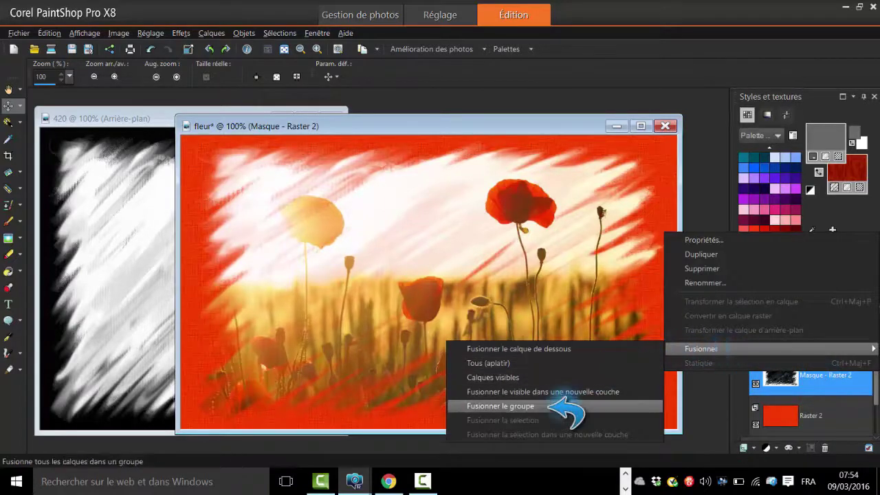
click(558, 405)
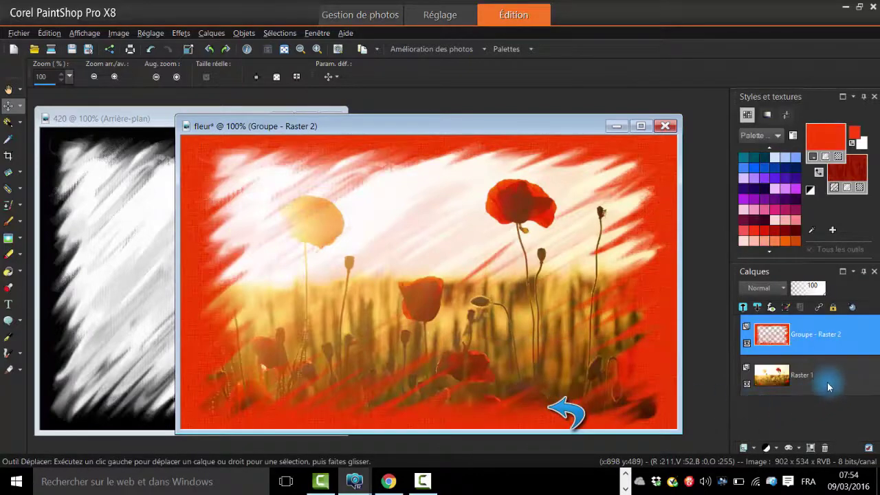
click(820, 380)
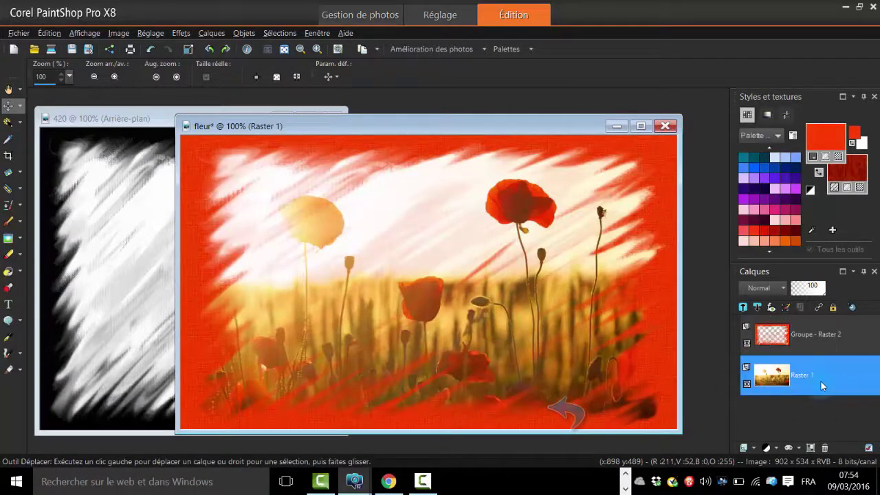
click(816, 344)
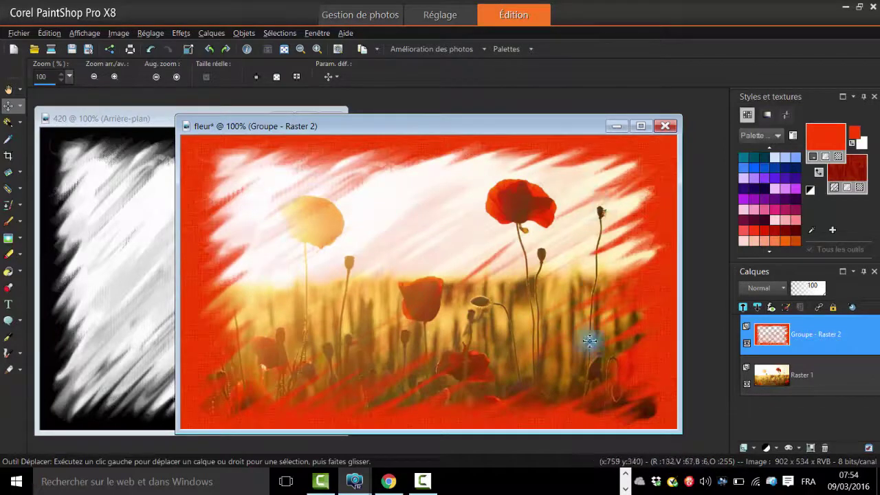
Erase the red streaks over the yellow blossom and beside the tall poppy's stem.
click(8, 255)
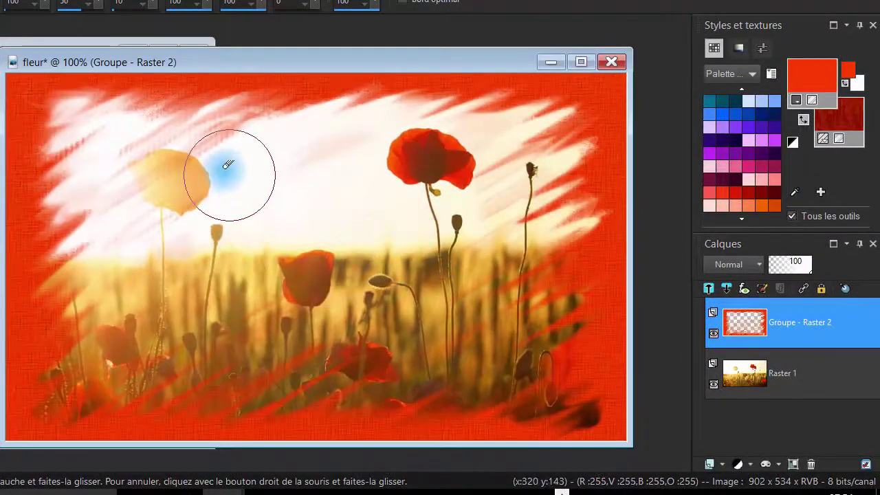
mouse_move(147, 159)
mouse_down()
mouse_move(232, 141)
mouse_move(172, 137)
mouse_move(181, 140)
mouse_move(138, 169)
mouse_move(125, 199)
mouse_move(133, 327)
mouse_move(173, 344)
mouse_move(236, 331)
mouse_move(304, 298)
mouse_move(275, 320)
mouse_move(385, 315)
mouse_move(292, 329)
mouse_move(515, 334)
mouse_move(495, 305)
mouse_move(509, 245)
mouse_move(487, 192)
mouse_move(508, 171)
mouse_move(511, 149)
mouse_up()
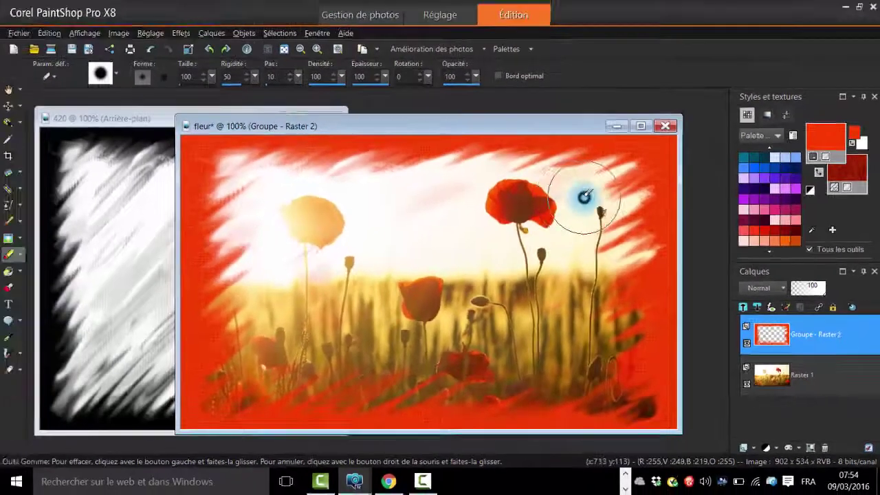
mouse_move(585, 197)
mouse_down()
mouse_move(570, 240)
mouse_move(500, 216)
mouse_move(516, 202)
mouse_move(285, 204)
mouse_move(280, 267)
mouse_move(295, 257)
mouse_move(336, 274)
mouse_move(304, 314)
mouse_move(426, 337)
mouse_move(578, 338)
mouse_up()
mouse_move(576, 305)
mouse_down()
mouse_move(577, 220)
mouse_move(499, 202)
mouse_move(365, 226)
mouse_move(314, 207)
mouse_up()
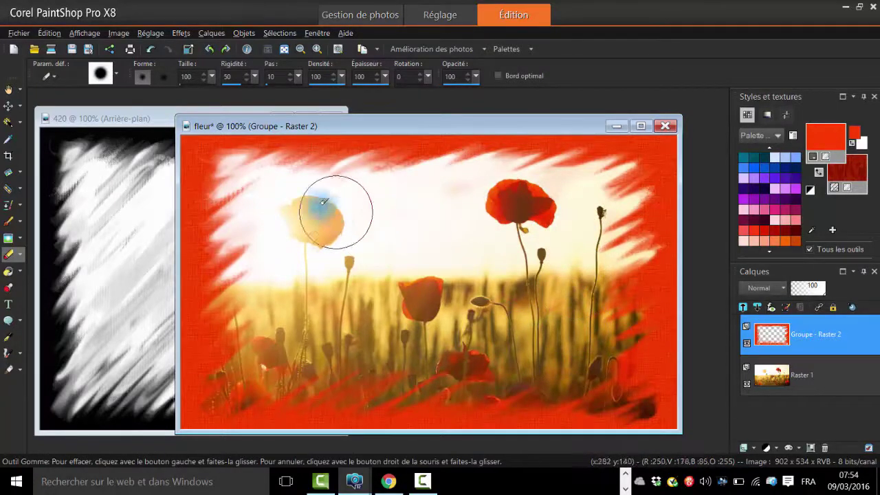
click(8, 106)
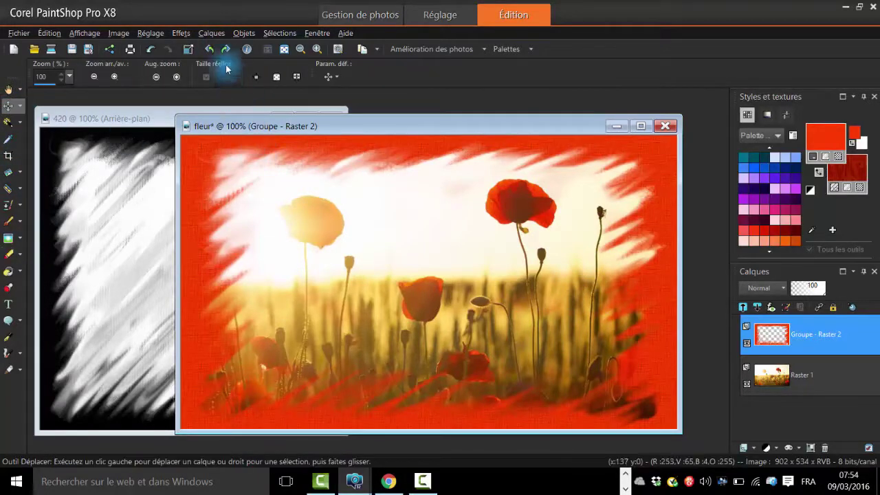
Add a black drop shadow to the frame: offsets 2 and 2, opacity 75, blur 5.
click(186, 39)
mouse_move(206, 81)
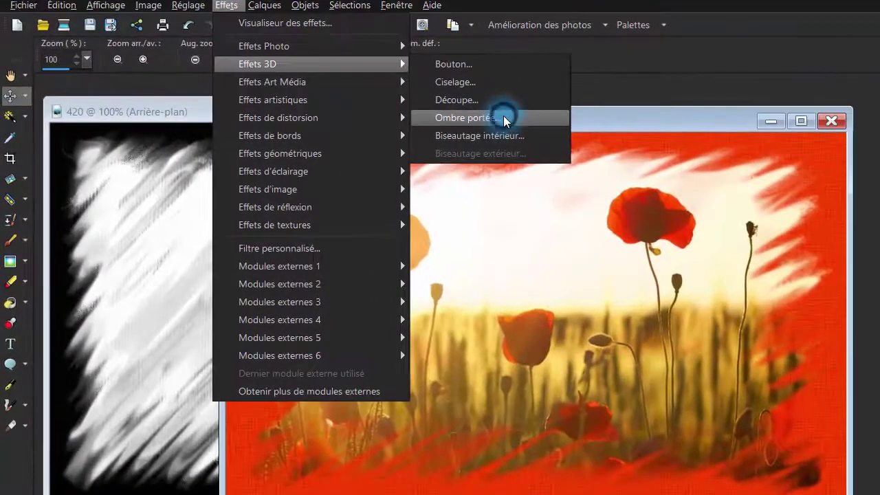
click(503, 117)
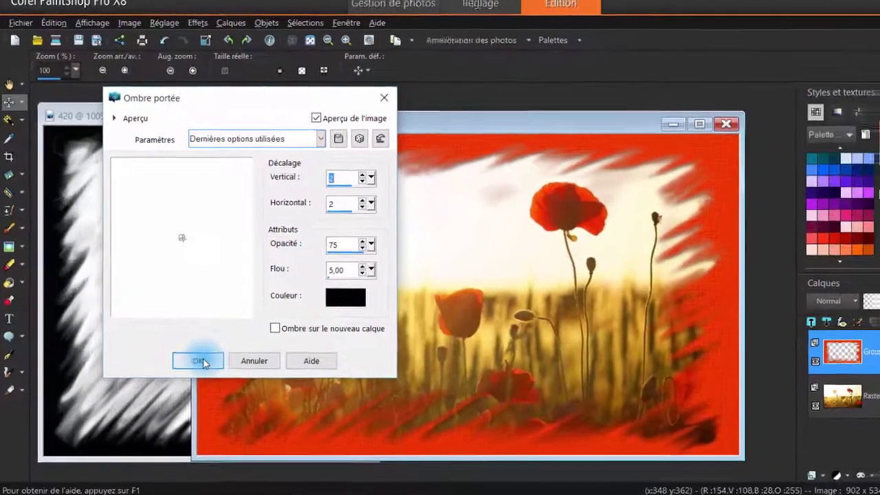
click(202, 361)
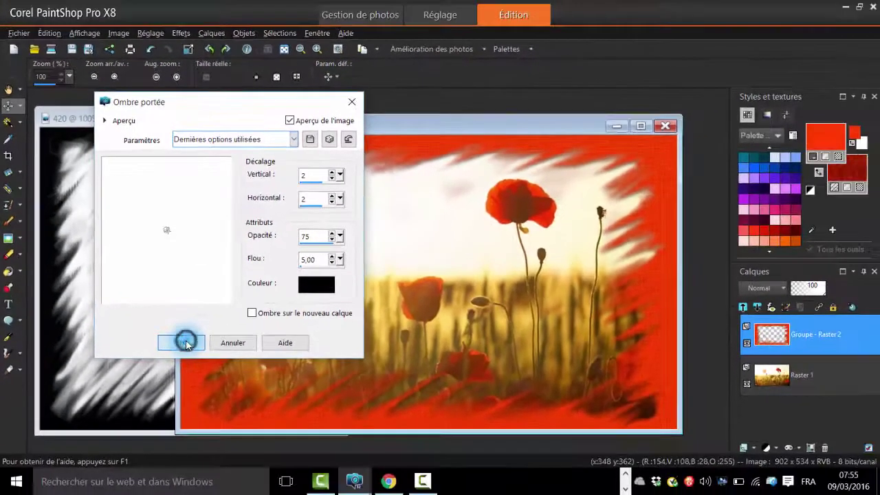
Erase the remaining red haze mid-photo and over the left poppy.
click(8, 254)
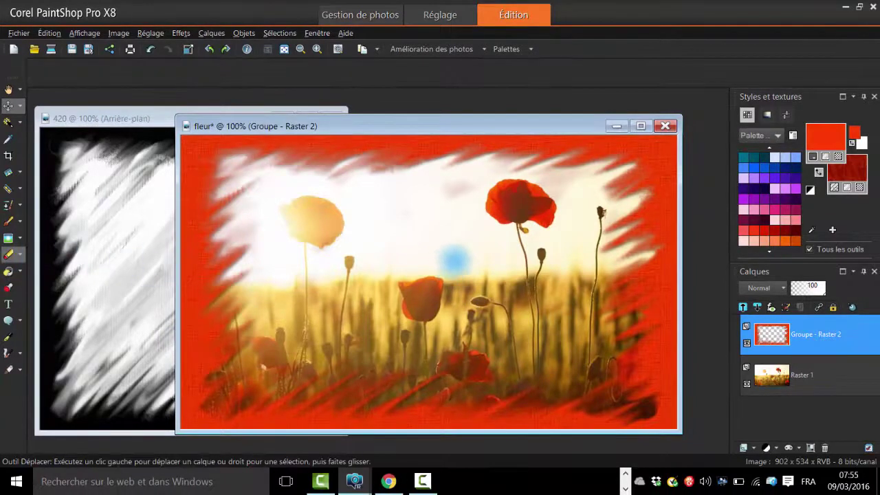
mouse_move(508, 211)
mouse_down()
mouse_move(501, 196)
mouse_move(456, 204)
mouse_move(530, 225)
mouse_move(557, 205)
mouse_up()
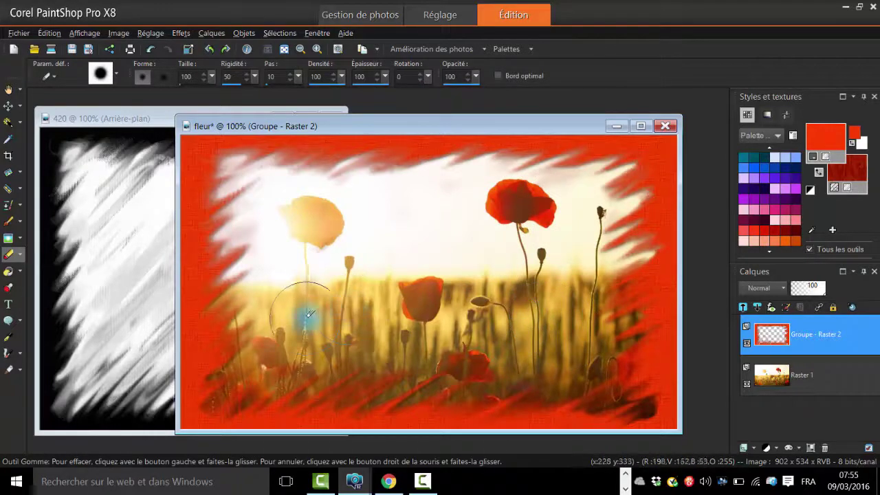
mouse_move(280, 235)
mouse_down()
mouse_move(285, 212)
mouse_move(268, 220)
mouse_move(317, 227)
mouse_move(300, 236)
mouse_move(255, 214)
mouse_move(362, 262)
mouse_move(464, 329)
mouse_up()
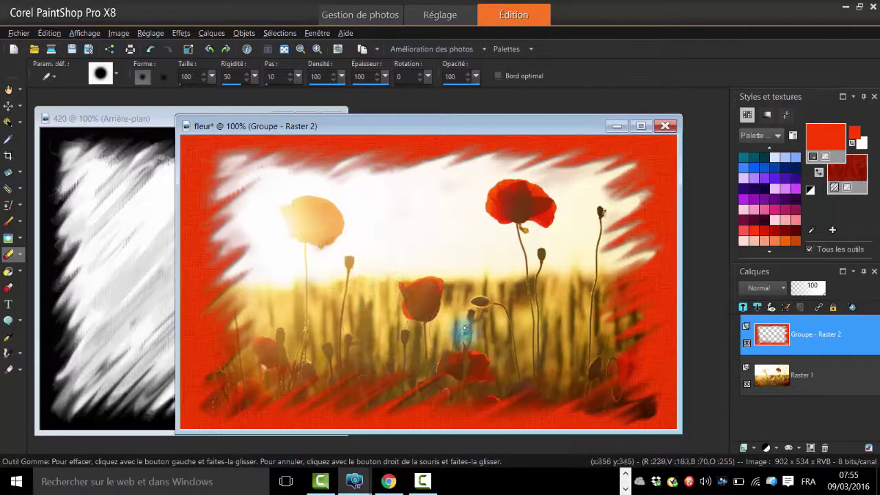
click(11, 110)
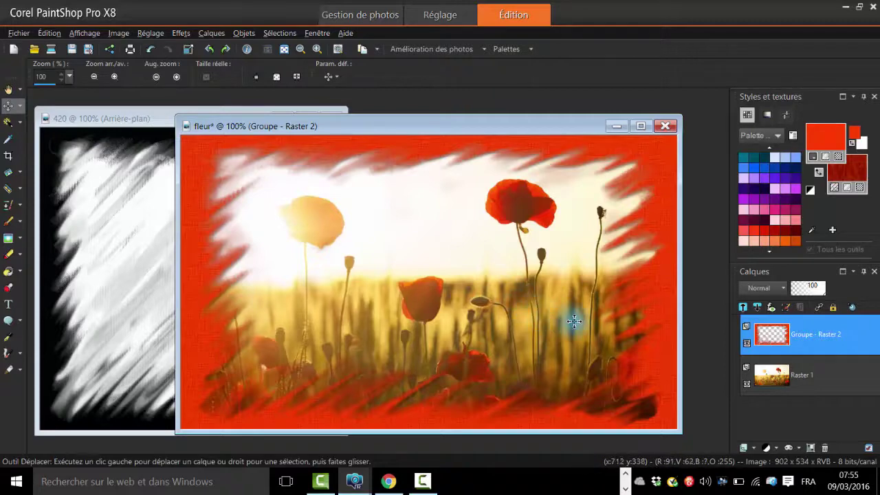
Merge the frame and poppy photo with Merge Visible into a single Fusionné layer.
click(820, 375)
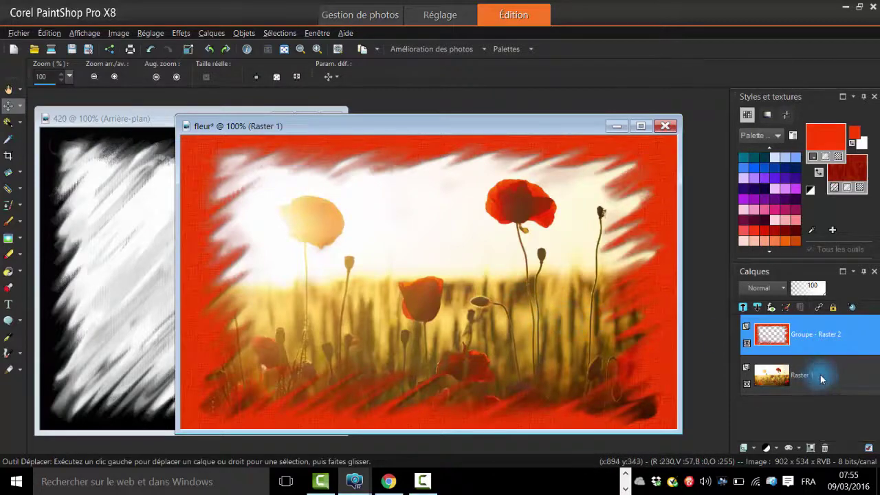
right_click(820, 374)
mouse_move(701, 352)
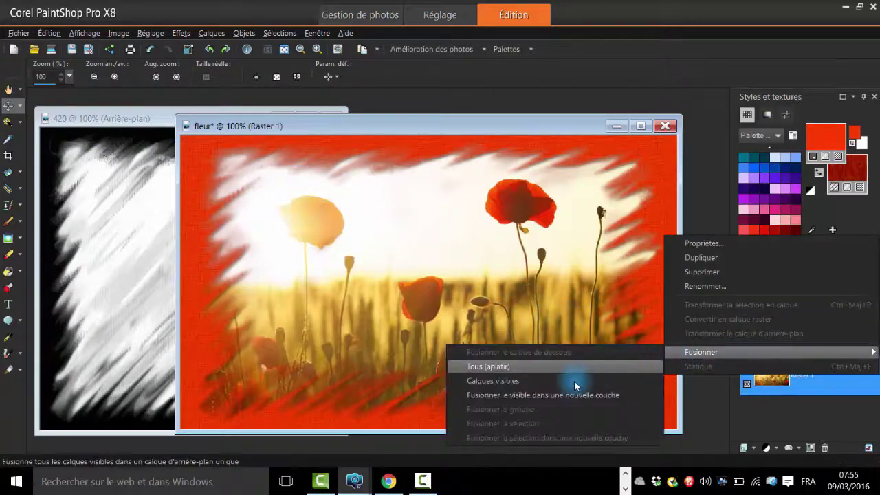
click(570, 382)
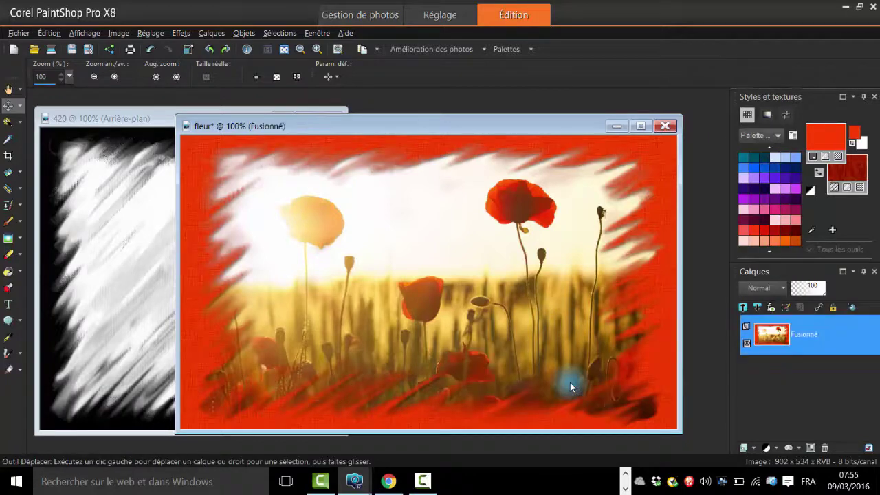
click(17, 309)
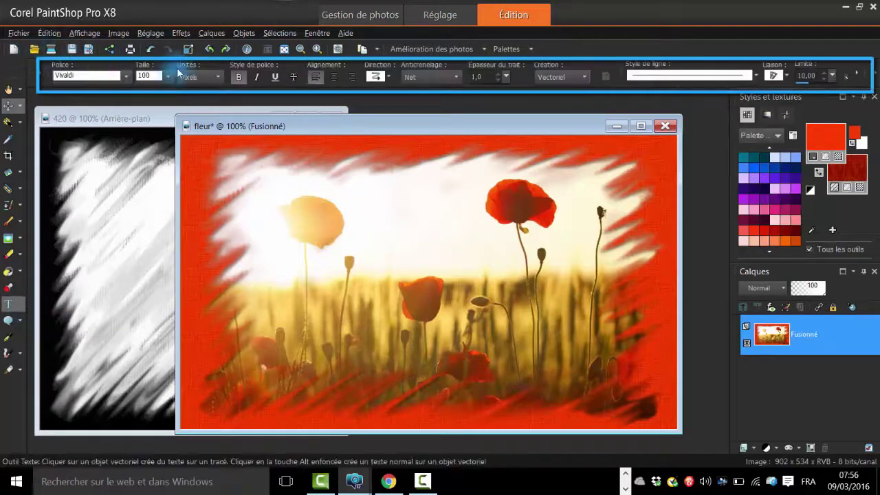
Keep Tahoma, fill text with the red wood-mosaic pattern, and start a text box lower left.
click(127, 77)
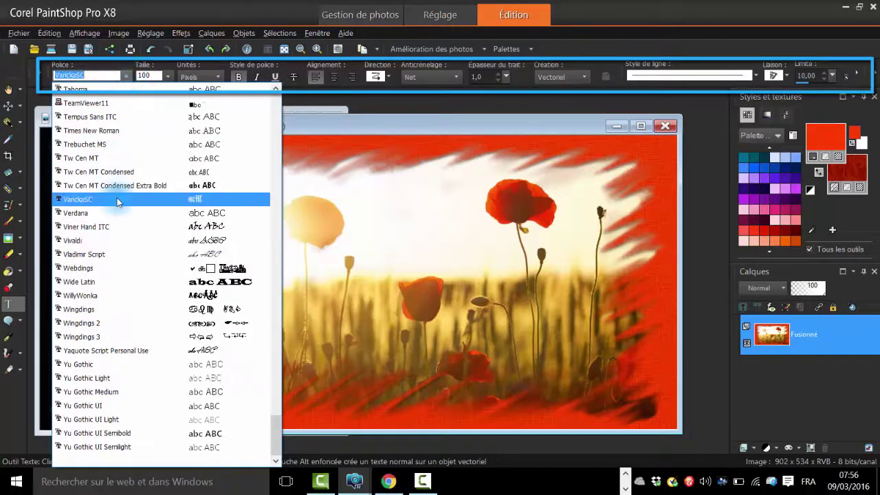
click(169, 75)
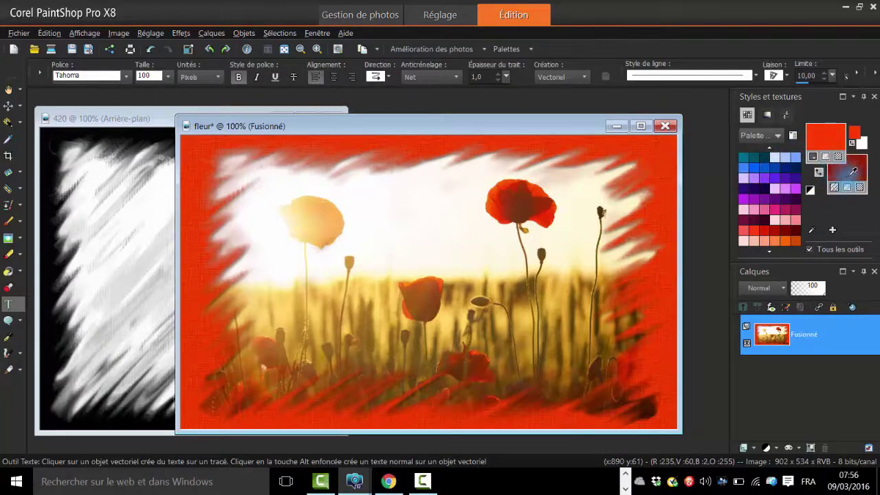
mouse_move(846, 169)
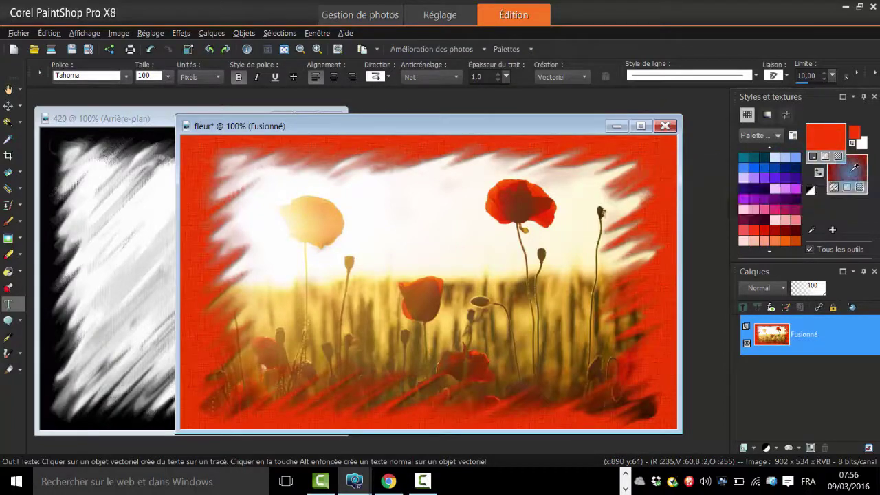
click(854, 167)
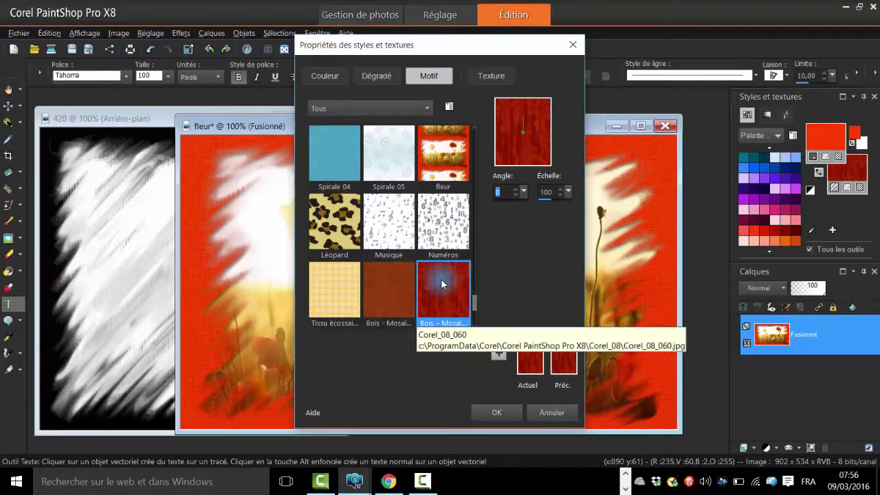
click(500, 411)
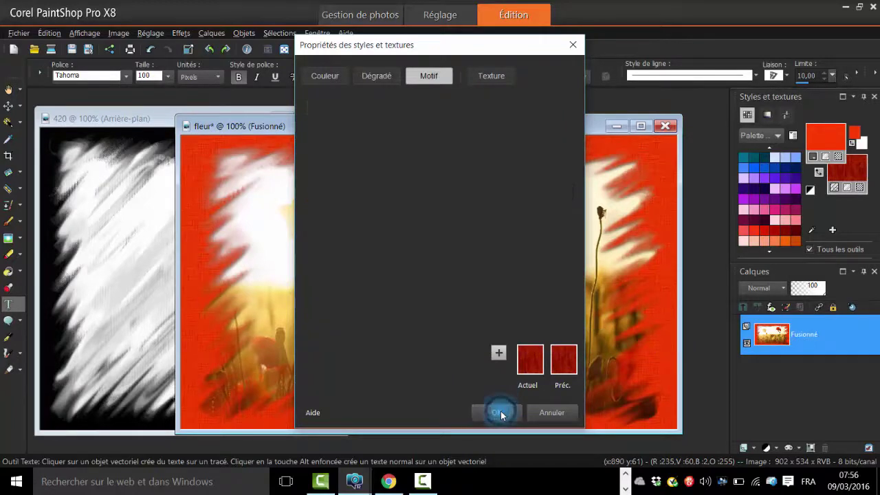
click(258, 387)
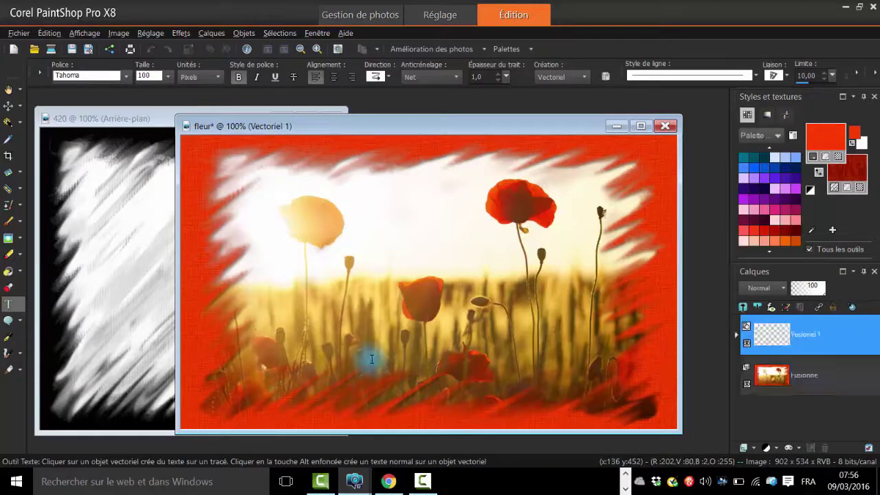
Delete the trial Tahoma letters and switch the font to Vivaldi.
text(B)
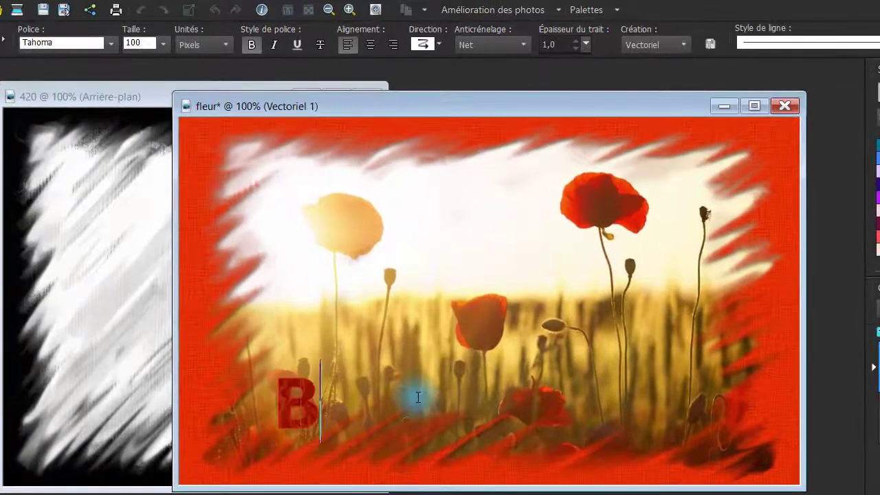
text(ri)
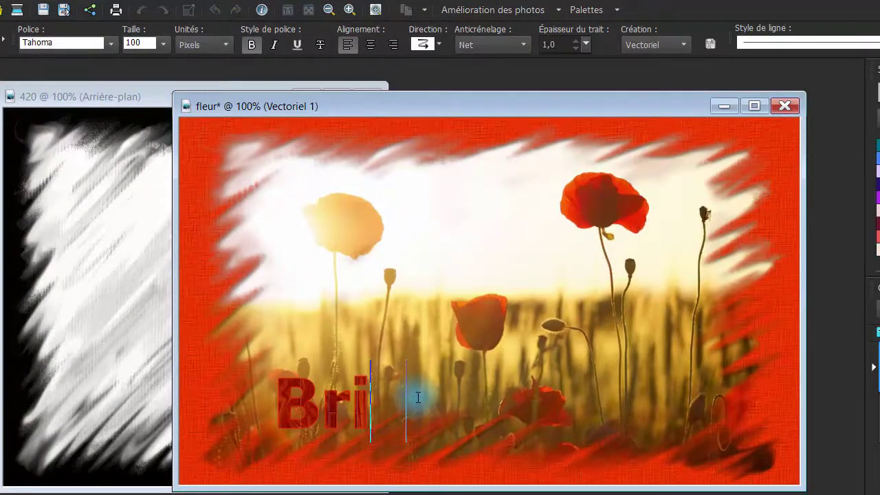
text(se)
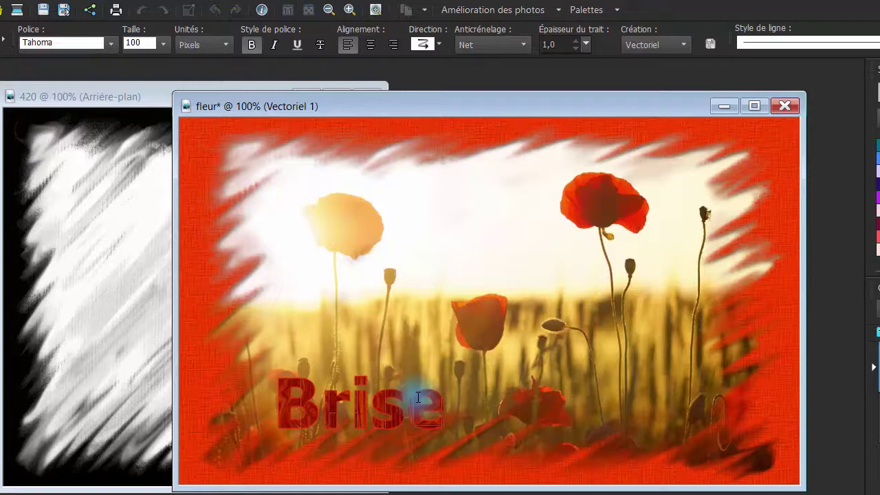
key(BackSpace)
key(BackSpace)
key(BackSpace)
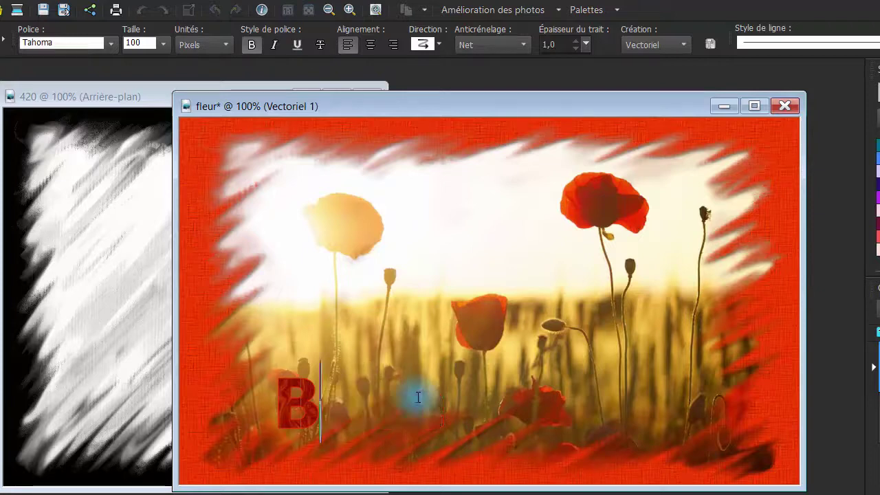
key(BackSpace)
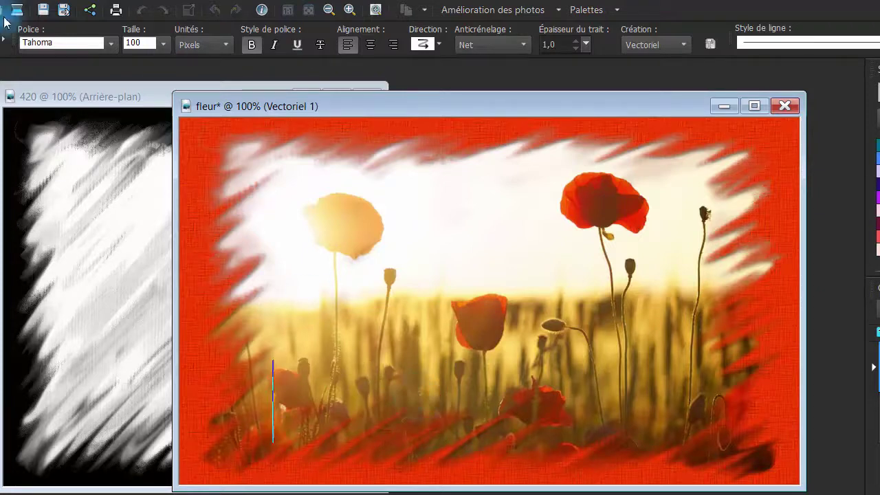
click(110, 43)
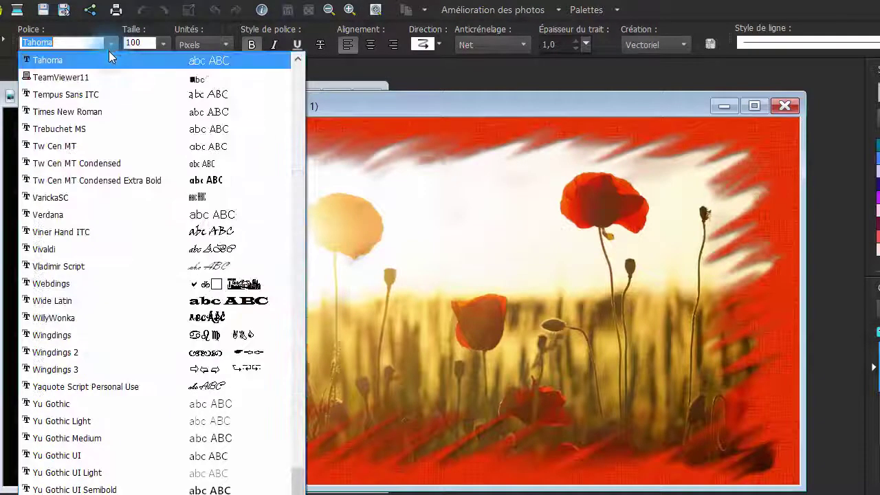
click(205, 253)
click(363, 448)
text(Brise)
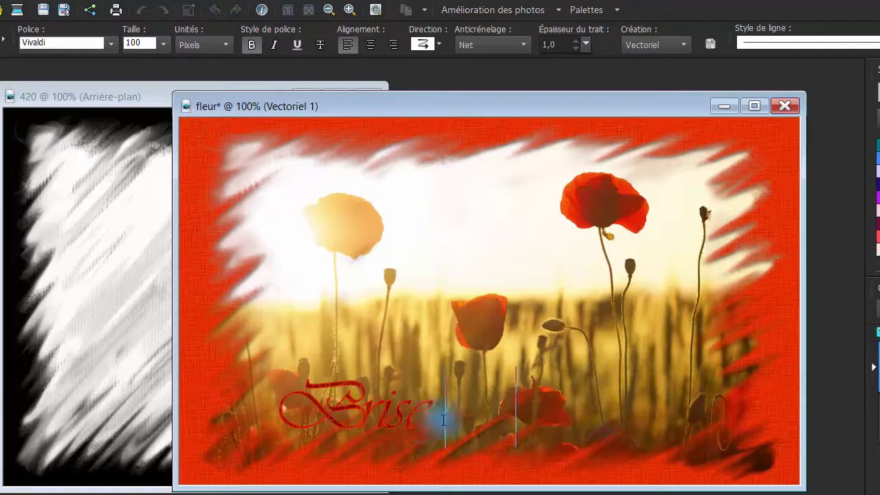
Complete the title 'Brise du matin' in Vivaldi and select the whole text.
text(du matin)
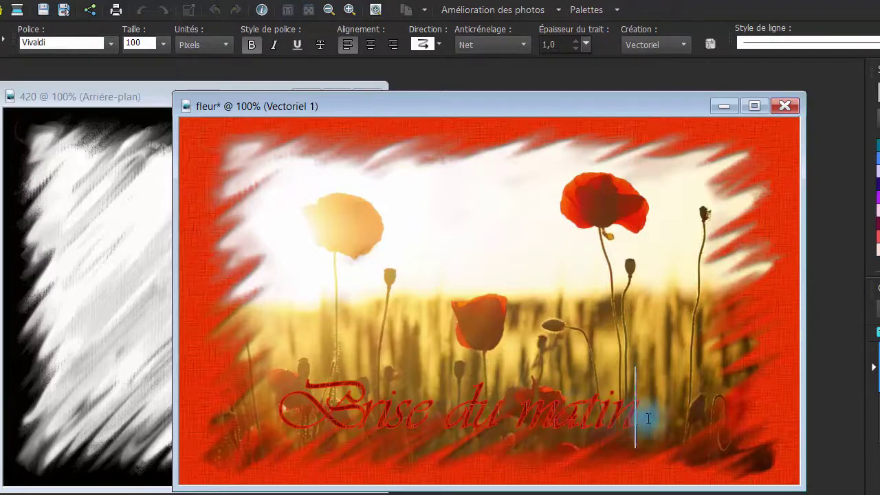
drag(648, 415, 320, 410)
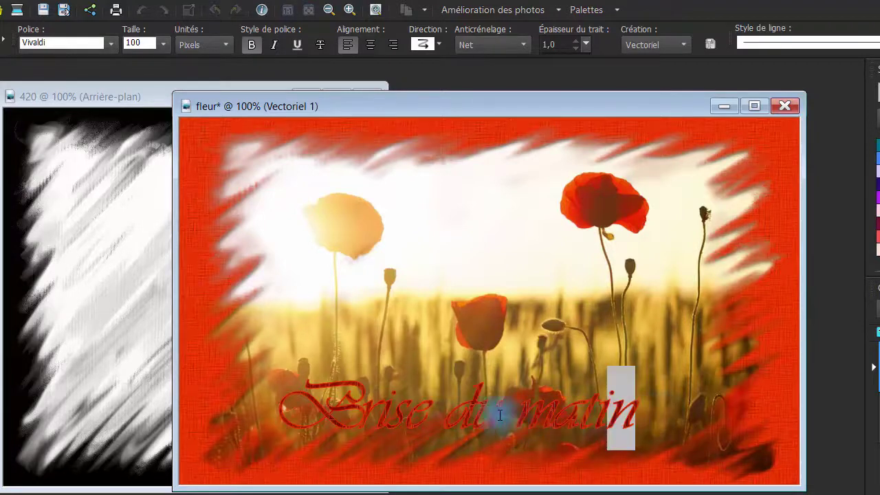
drag(257, 409, 246, 408)
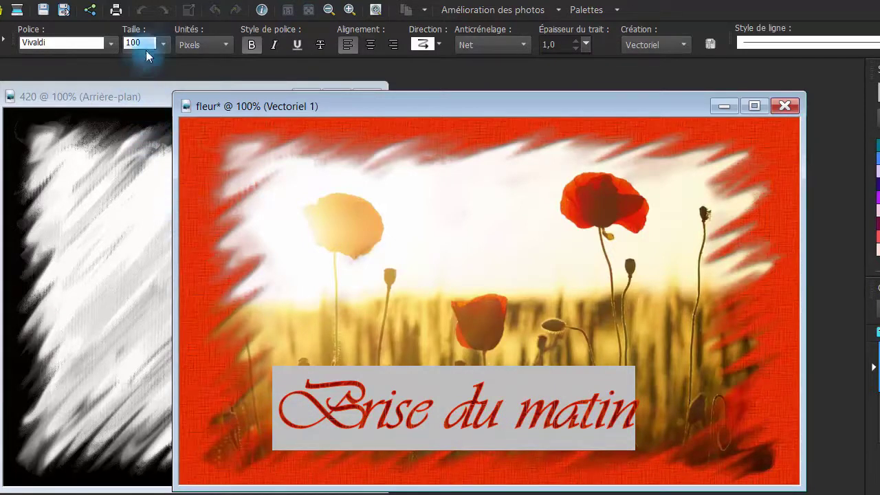
Try title size 128, then set it back to 100.
click(163, 44)
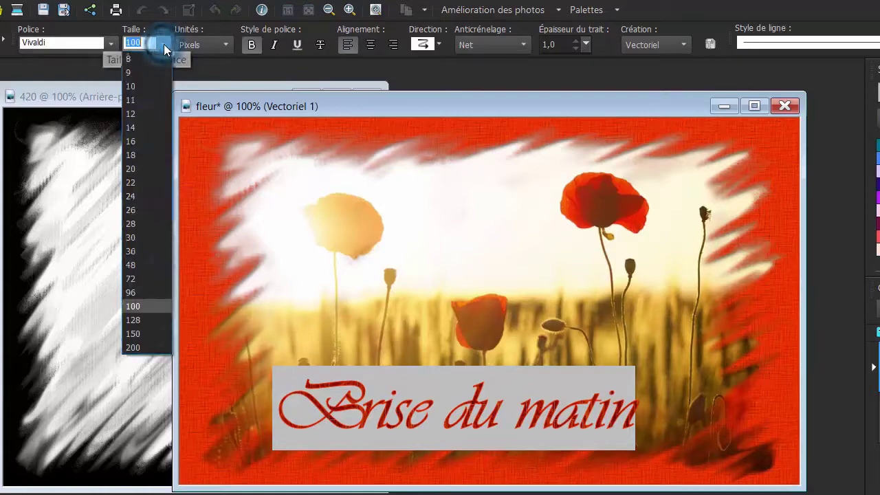
click(154, 322)
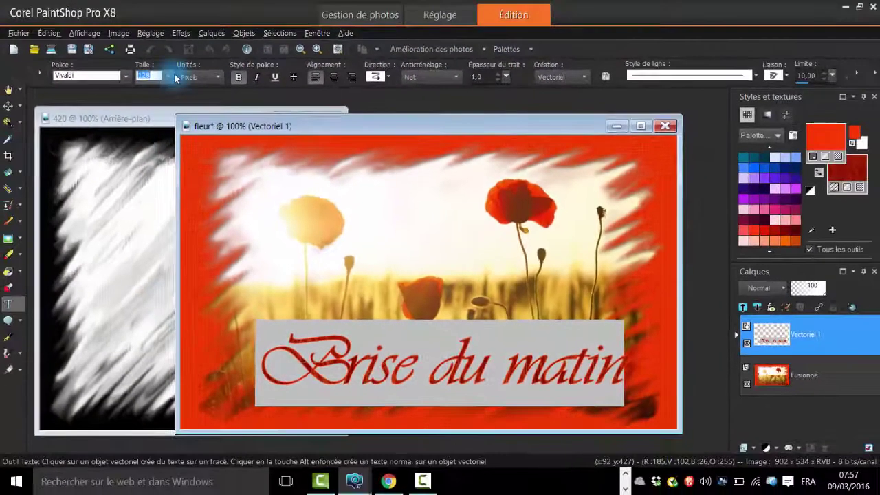
click(168, 77)
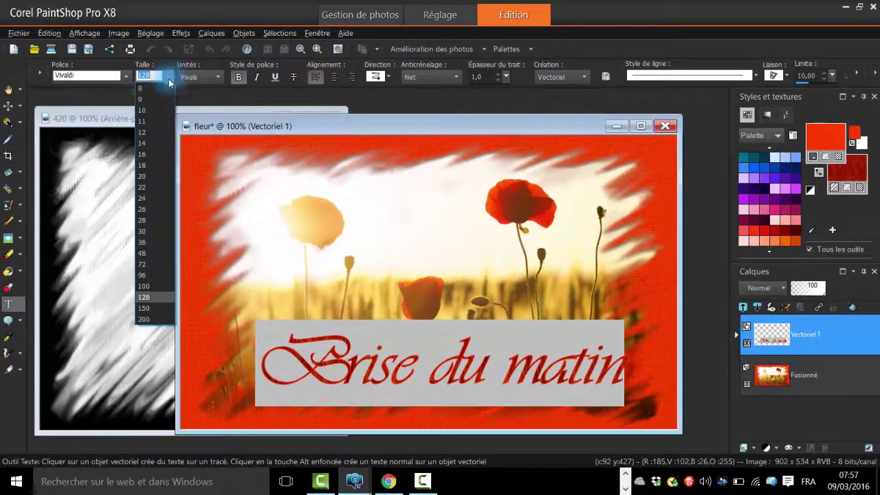
click(168, 285)
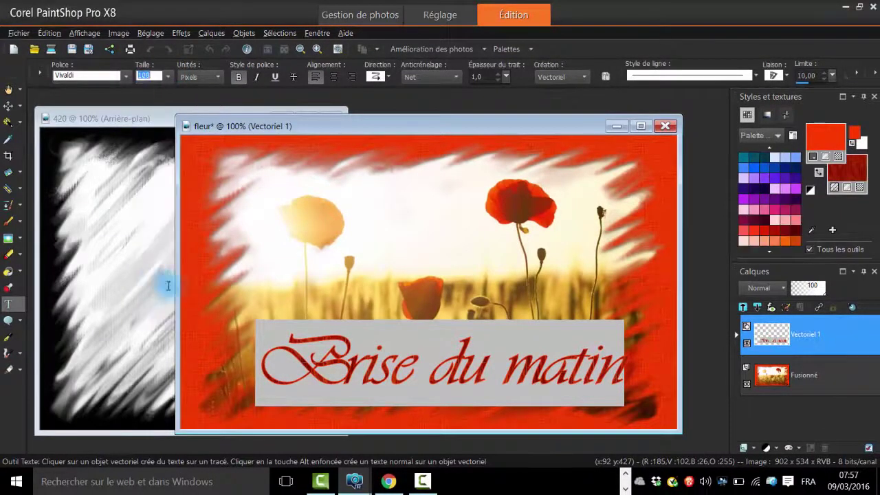
Convert the Vectoriel 1 text layer into a raster layer.
click(801, 334)
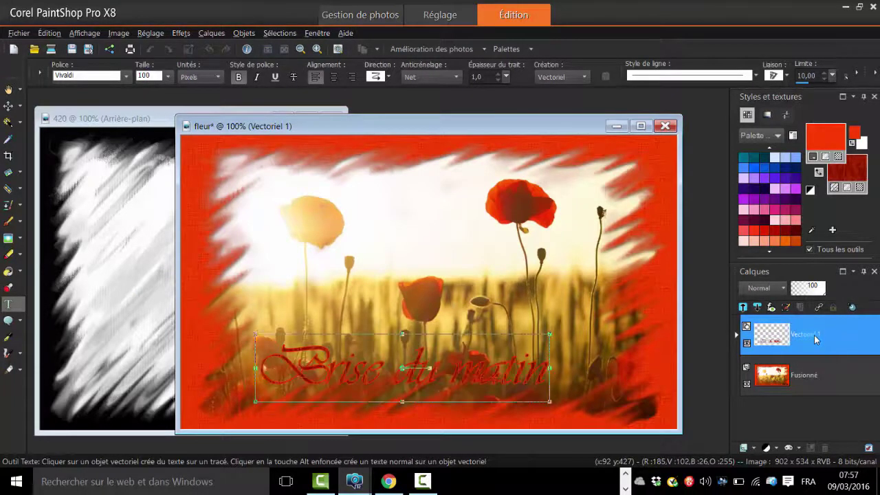
right_click(813, 334)
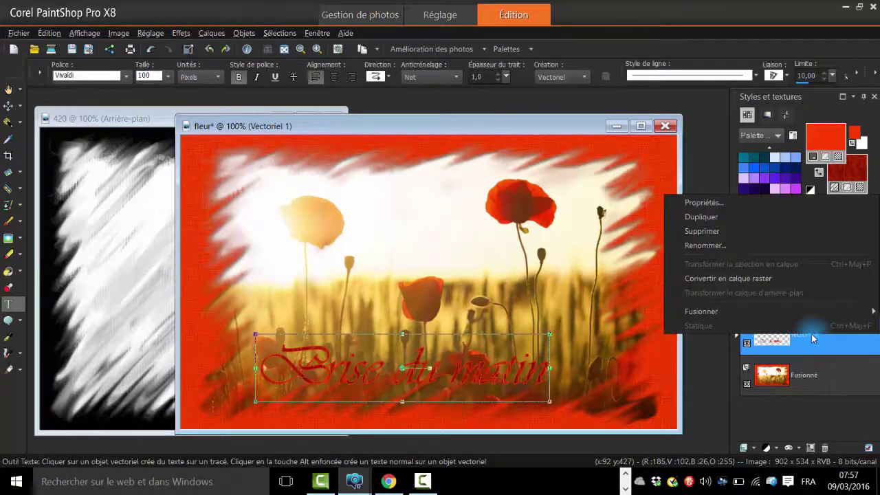
click(728, 279)
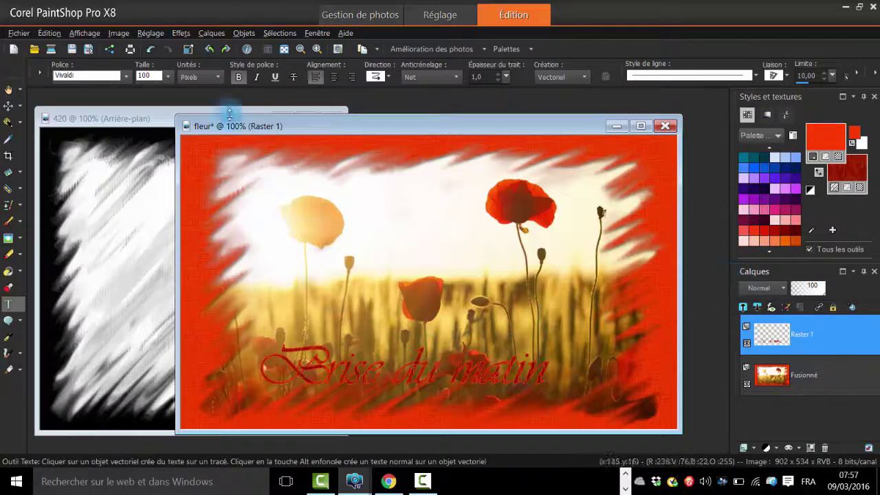
click(182, 35)
mouse_move(206, 81)
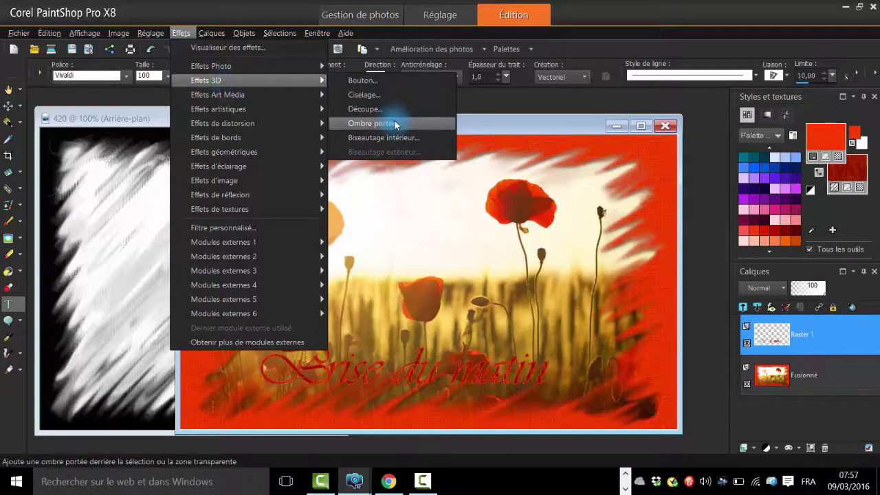
Add a drop shadow (opacity 75, blur 5) to the title and move it lower.
click(396, 124)
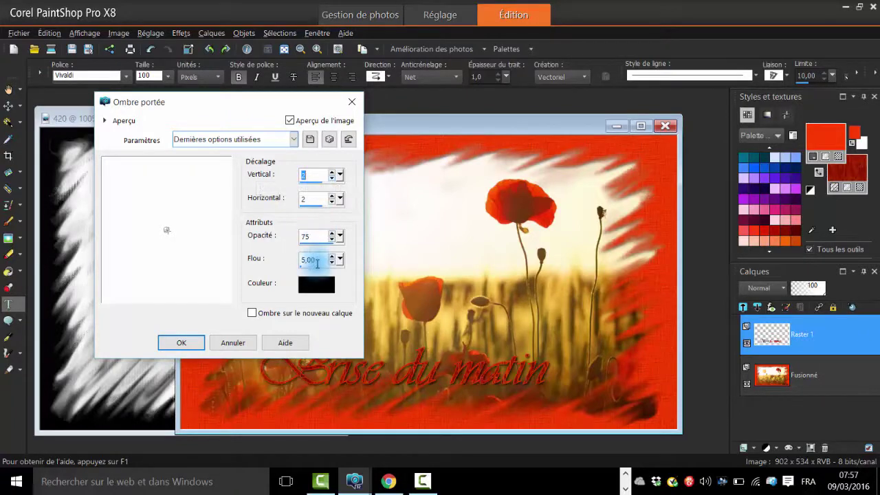
click(182, 343)
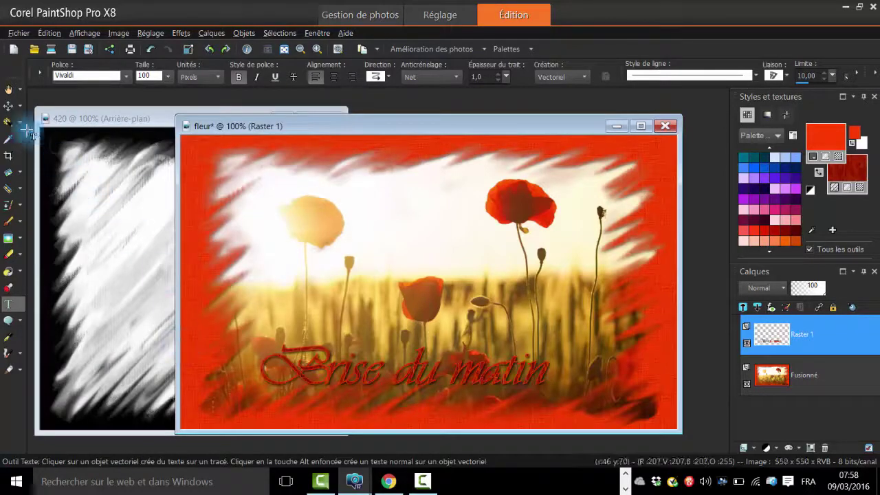
click(10, 109)
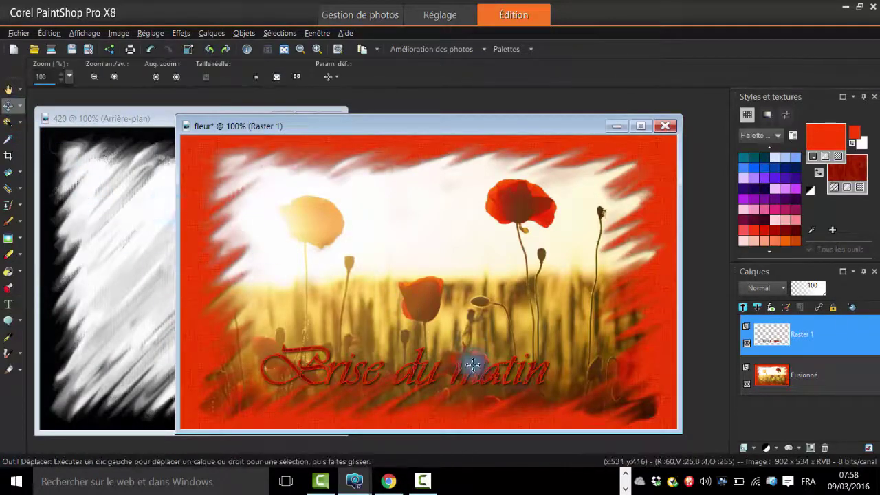
drag(480, 368, 497, 396)
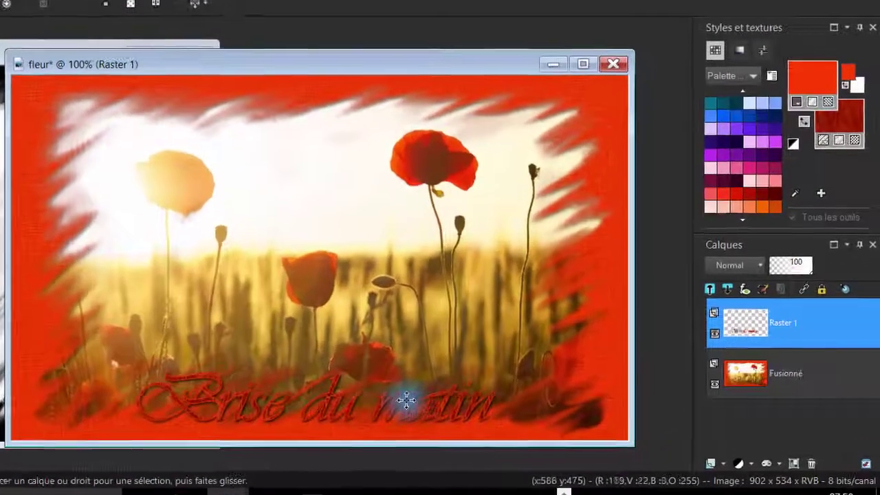
drag(405, 400, 396, 400)
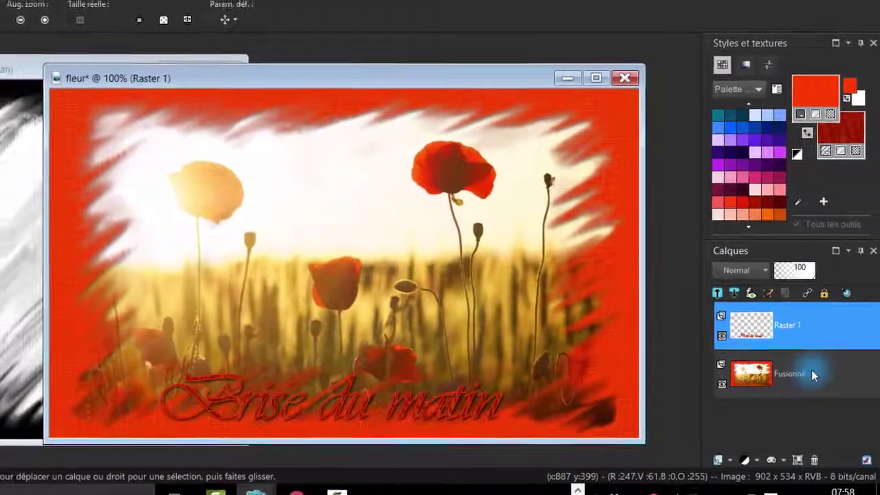
Merge the visible layers so the shadowed title and poppy photo become Fusionné.
right_click(811, 370)
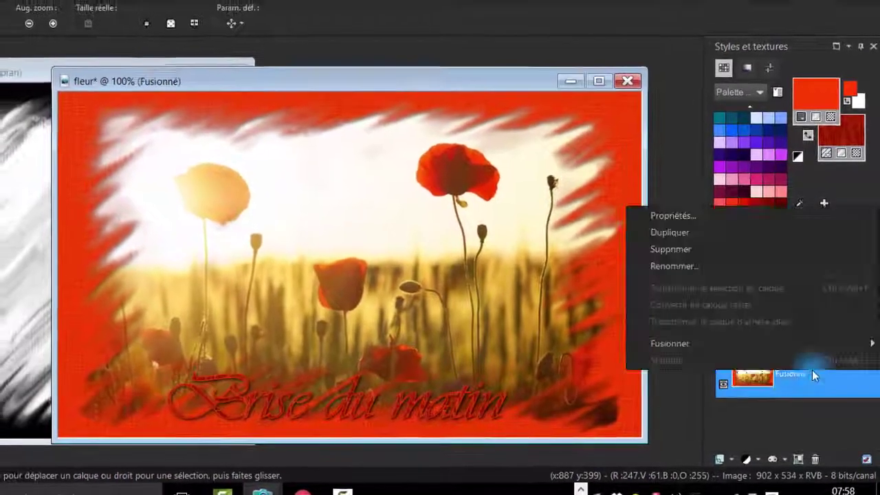
mouse_move(756, 345)
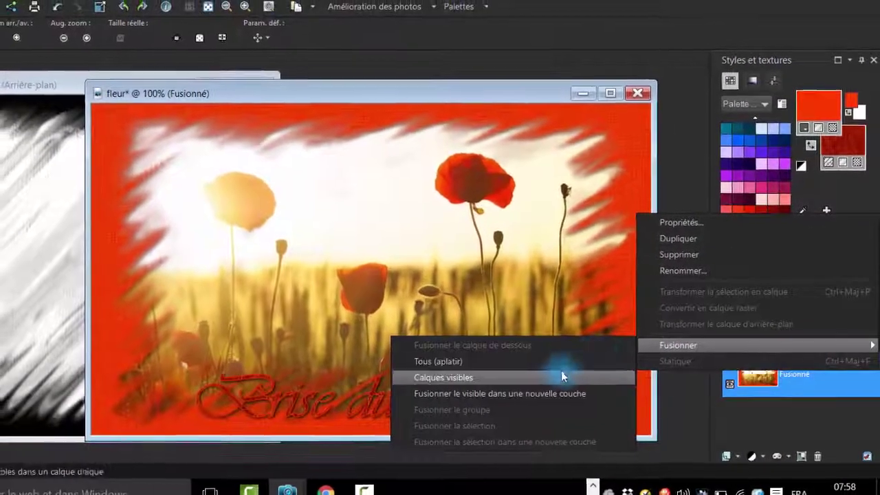
click(556, 381)
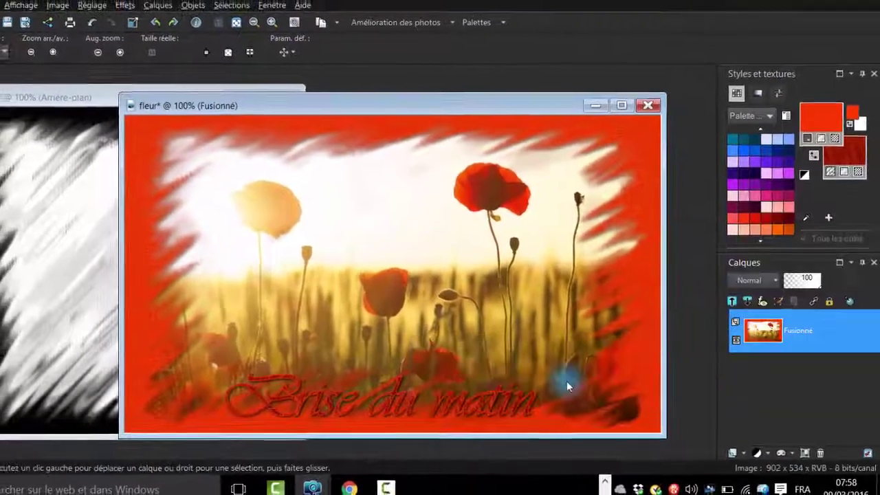